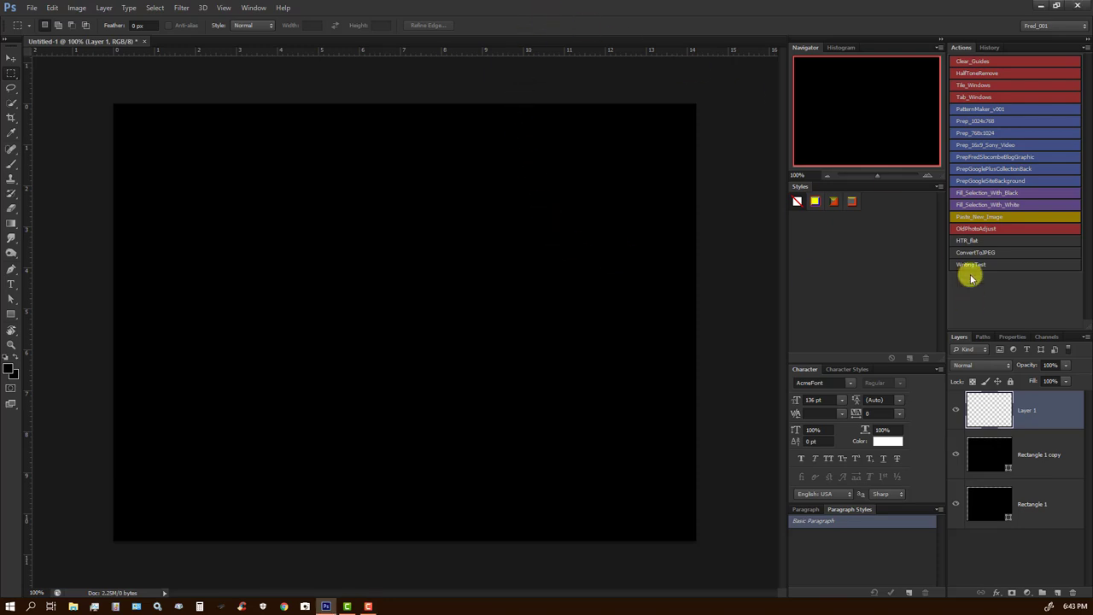
Step: Hide the Rectangle 1 copy and Rectangle 1 layers to leave a transparent canvas
{"action": "left_click", "coordinate": [955, 454]}
{"action": "left_click", "coordinate": [955, 504]}
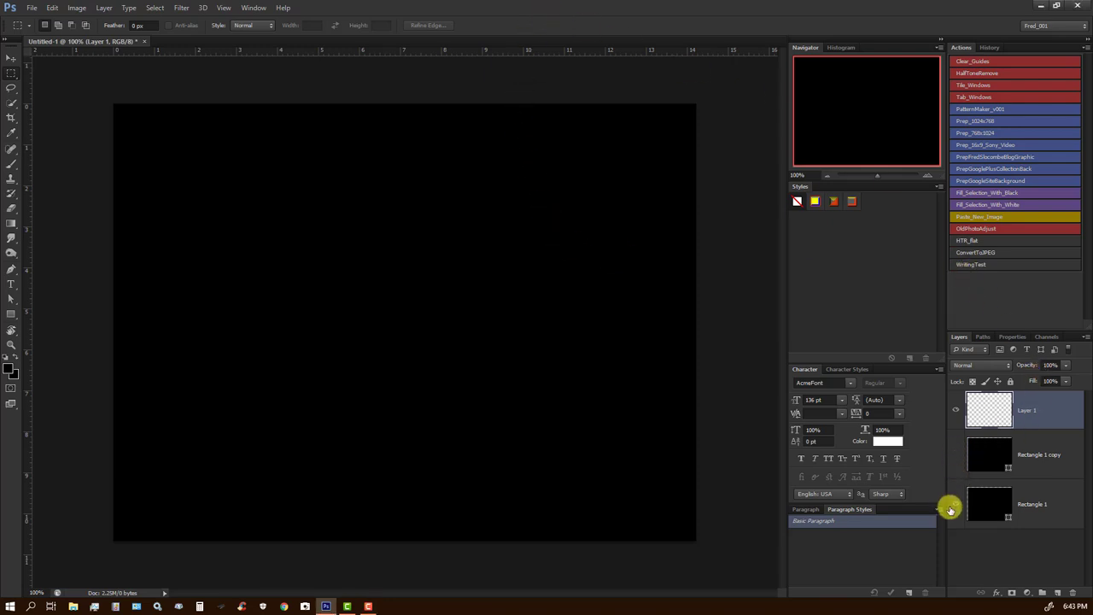
{"action": "left_click", "coordinate": [954, 508]}
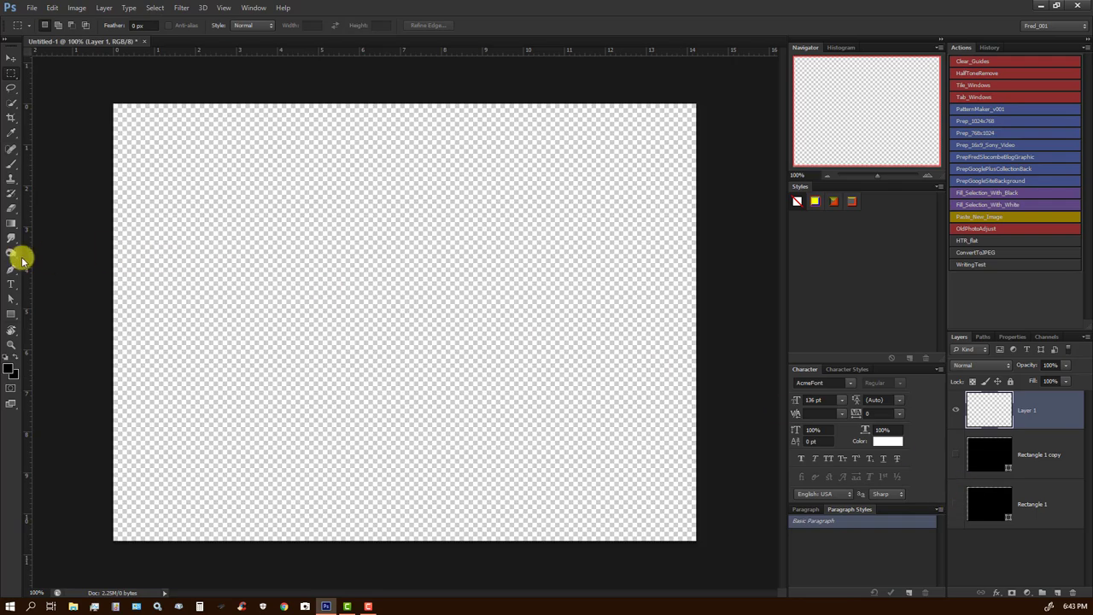
Step: Select the Type tool and set the foreground colour to white (#ffffff)
{"action": "left_click", "coordinate": [11, 285]}
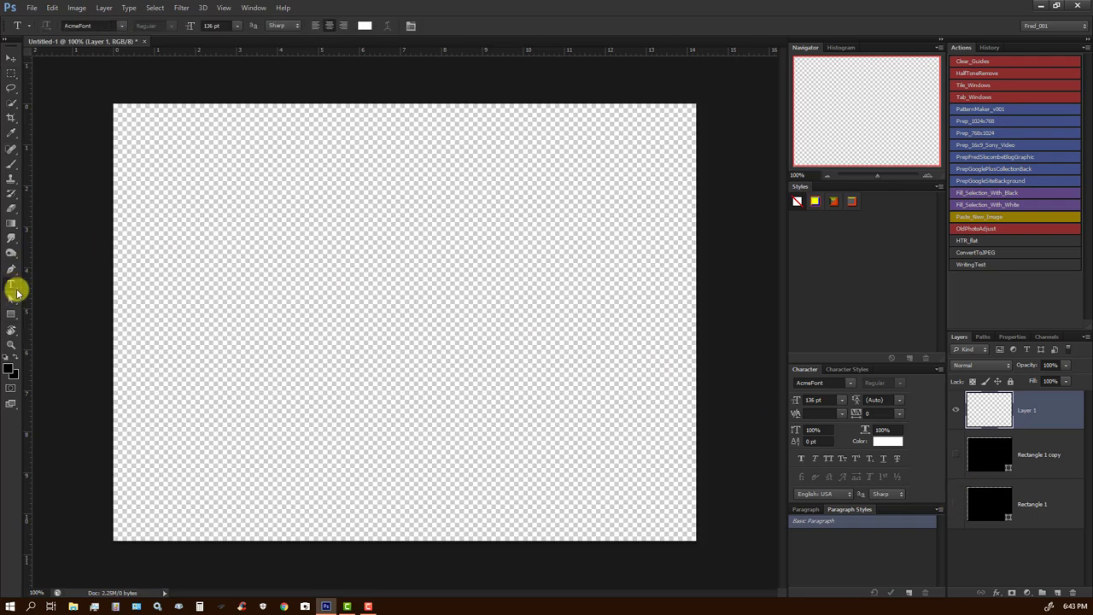
{"action": "left_click", "coordinate": [9, 371]}
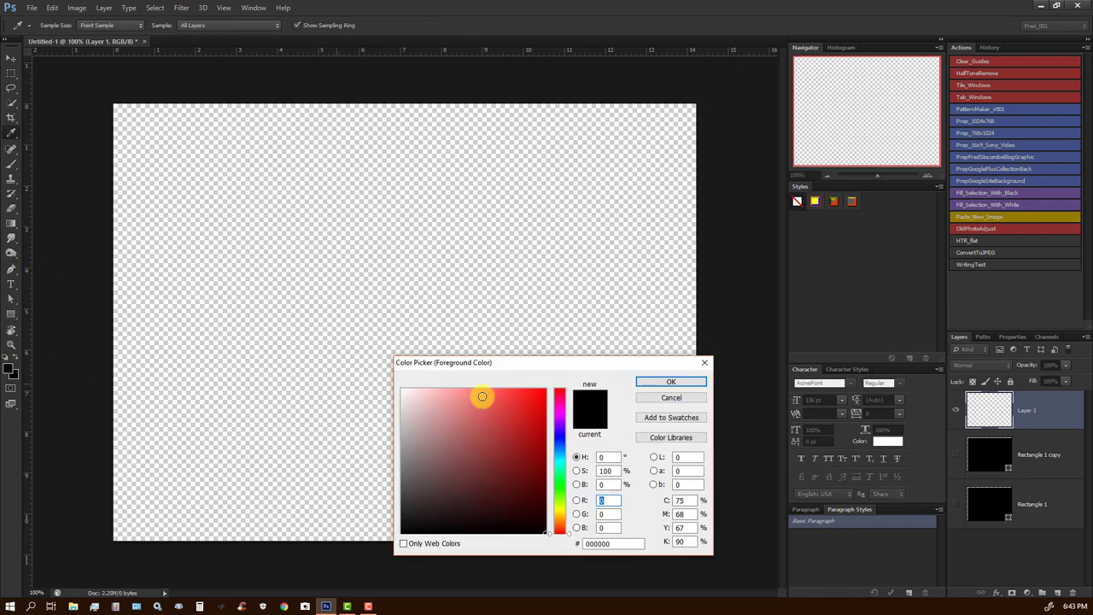
{"action": "left_click_drag", "start_coordinate": [471, 409], "coordinate": [386, 380]}
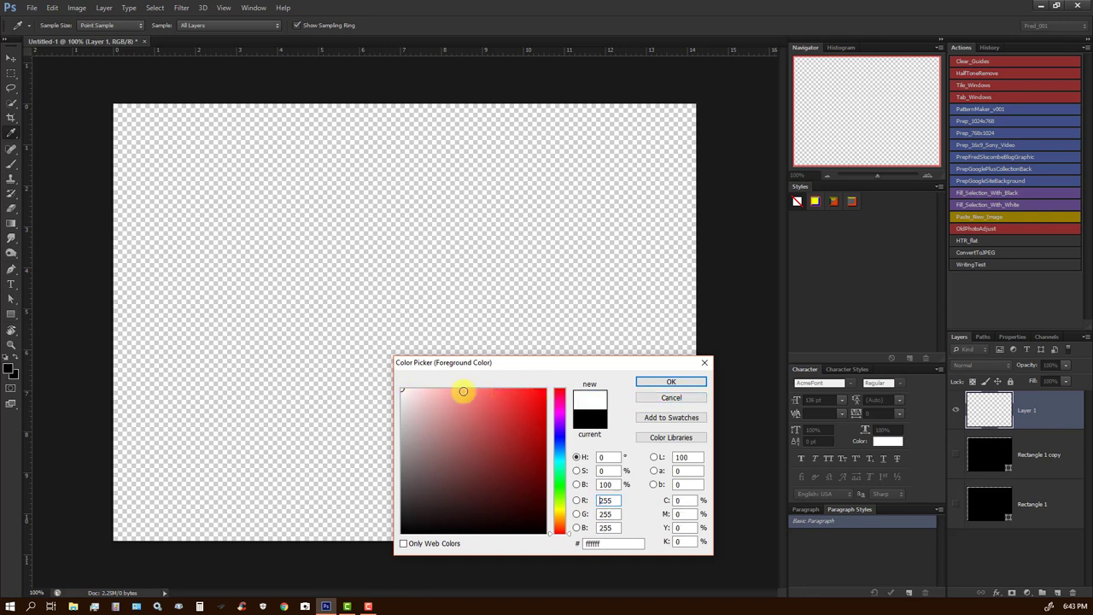
{"action": "left_click", "coordinate": [670, 382]}
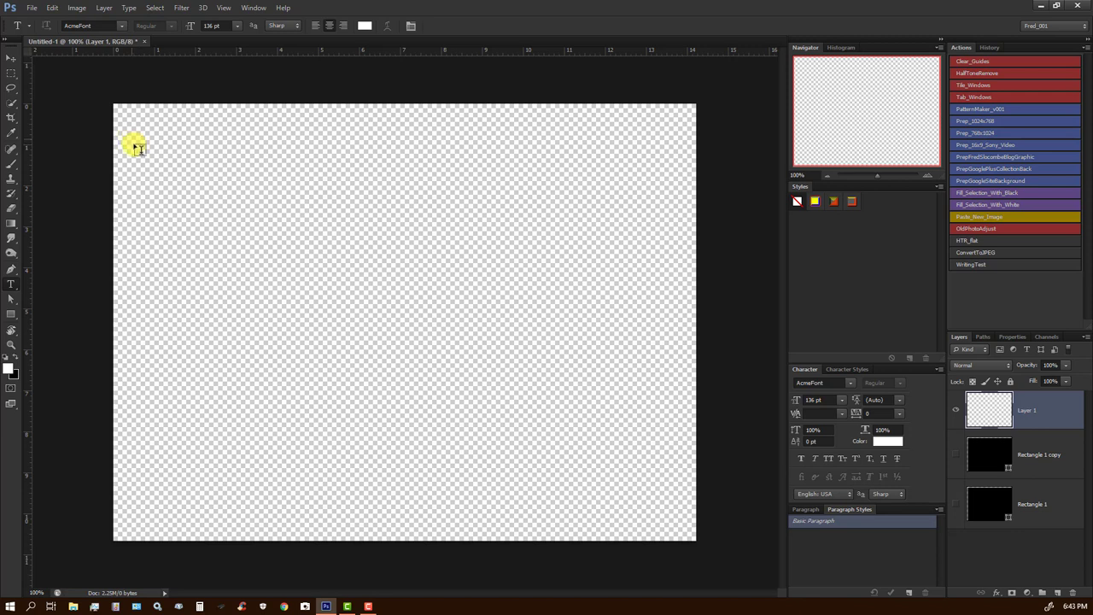
Step: Type 'TEXT' in a box across the upper canvas and nudge it slightly down-right
{"action": "left_click_drag", "start_coordinate": [131, 138], "coordinate": [626, 369]}
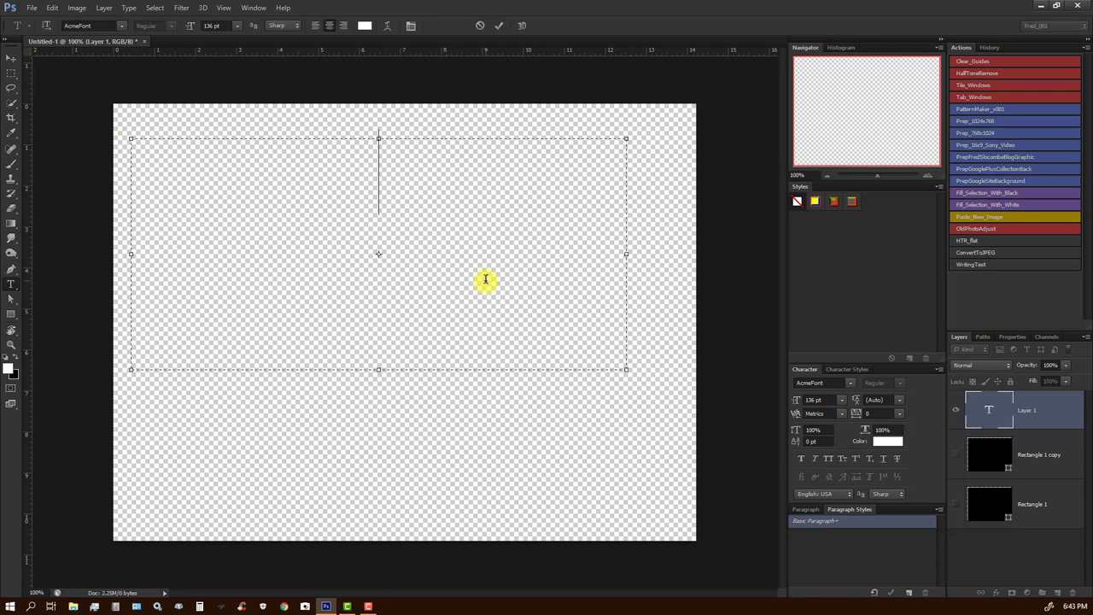
{"action": "type", "text": "TEXT"}
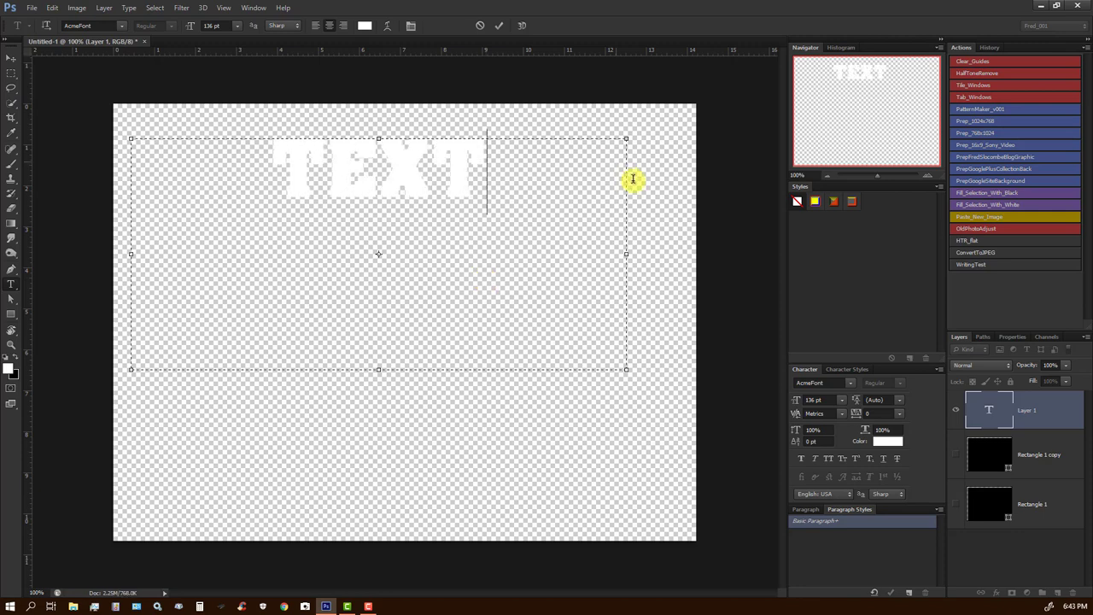
{"action": "left_click", "coordinate": [500, 25]}
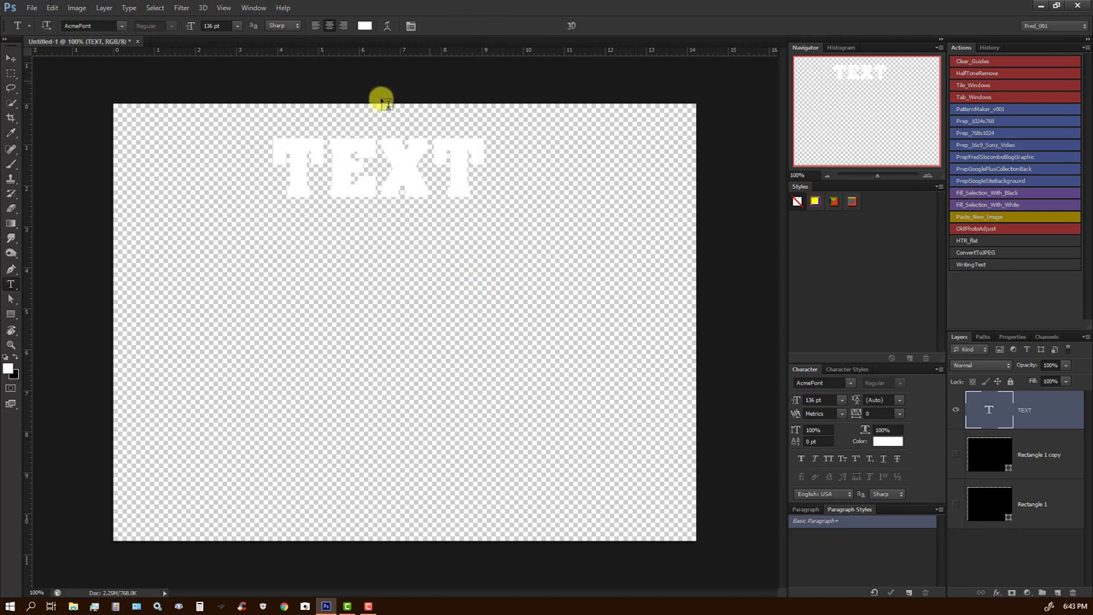
{"action": "left_click", "coordinate": [11, 57]}
{"action": "left_click_drag", "start_coordinate": [334, 158], "coordinate": [351, 192]}
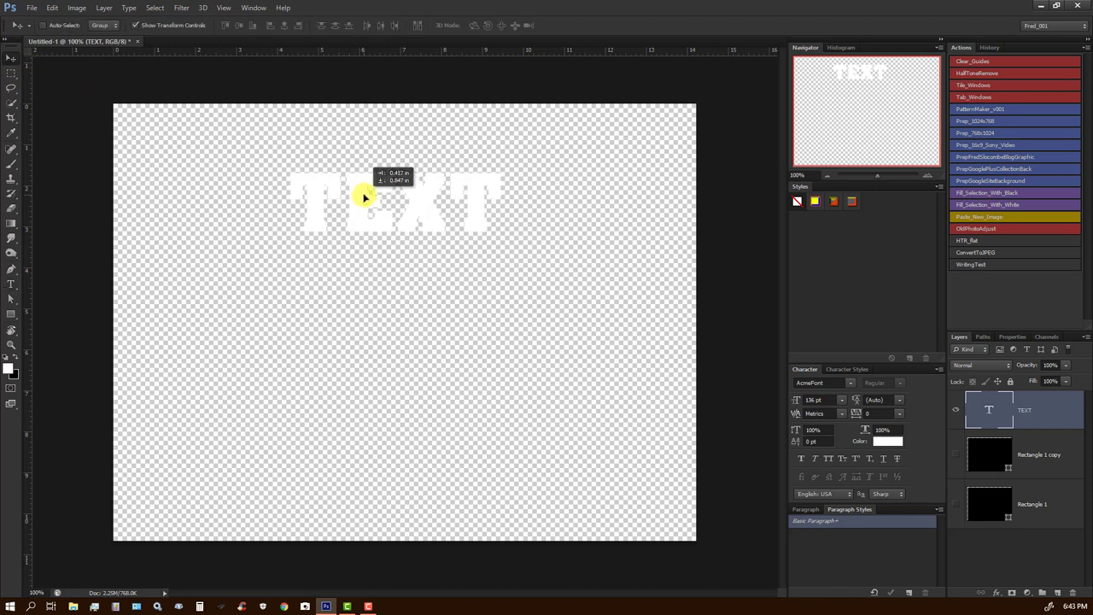
Step: Marquee-select around the TEXT lettering and try Define Brush Preset, which reports empty
{"action": "left_click", "coordinate": [11, 74]}
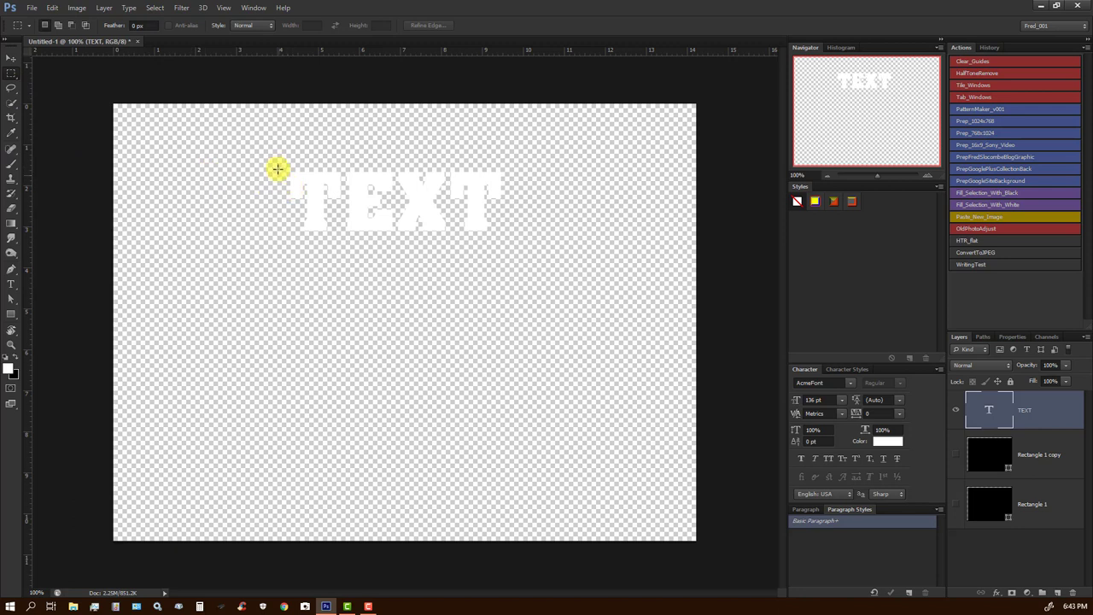
{"action": "left_click_drag", "start_coordinate": [283, 166], "coordinate": [510, 240]}
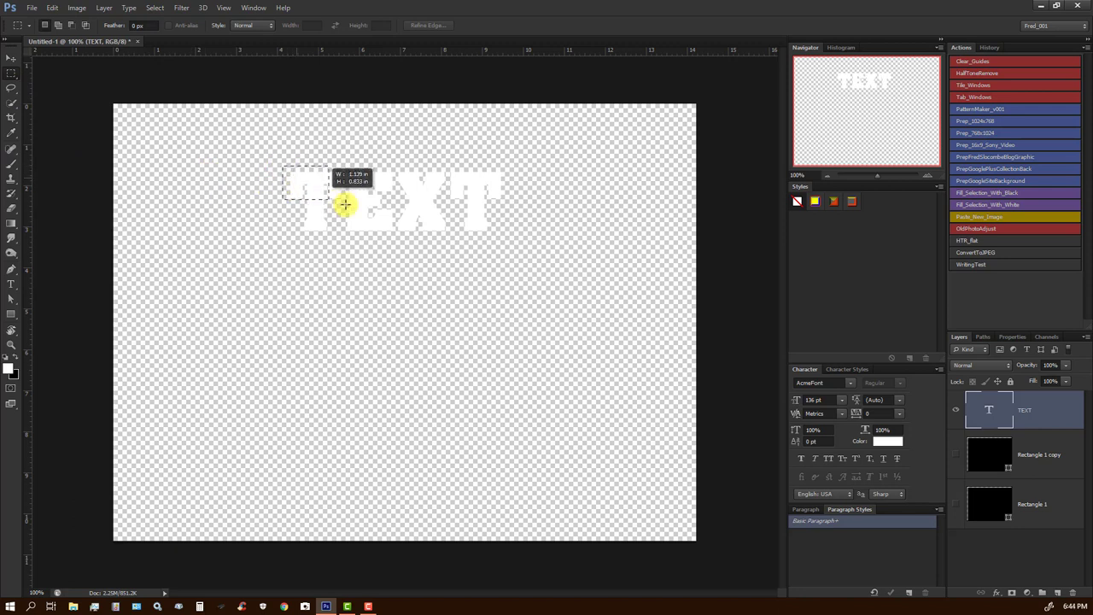
{"action": "left_click", "coordinate": [515, 240]}
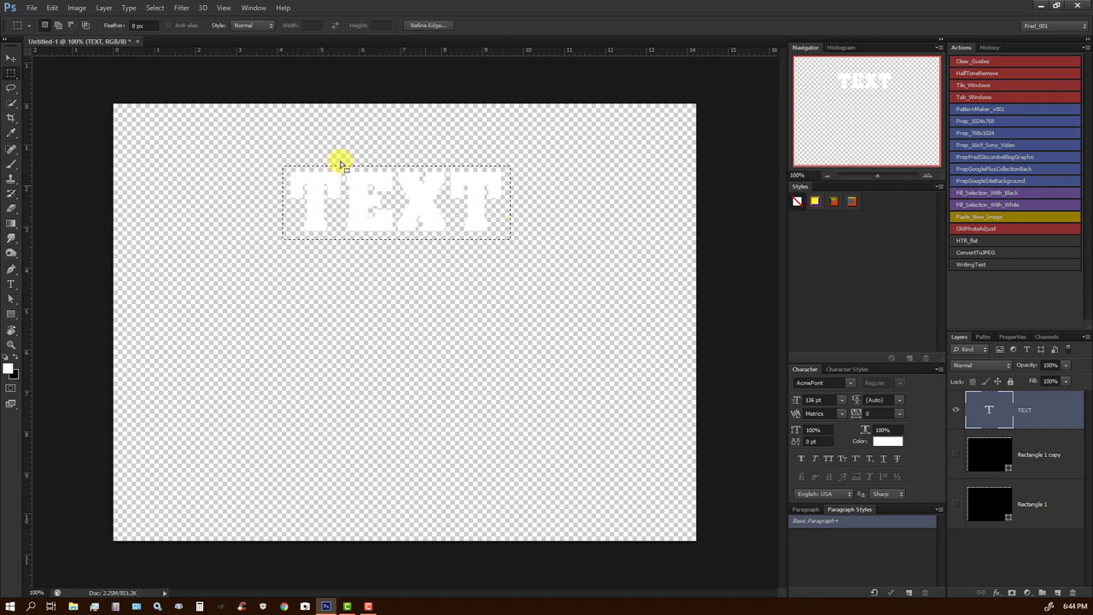
{"action": "left_click", "coordinate": [47, 7]}
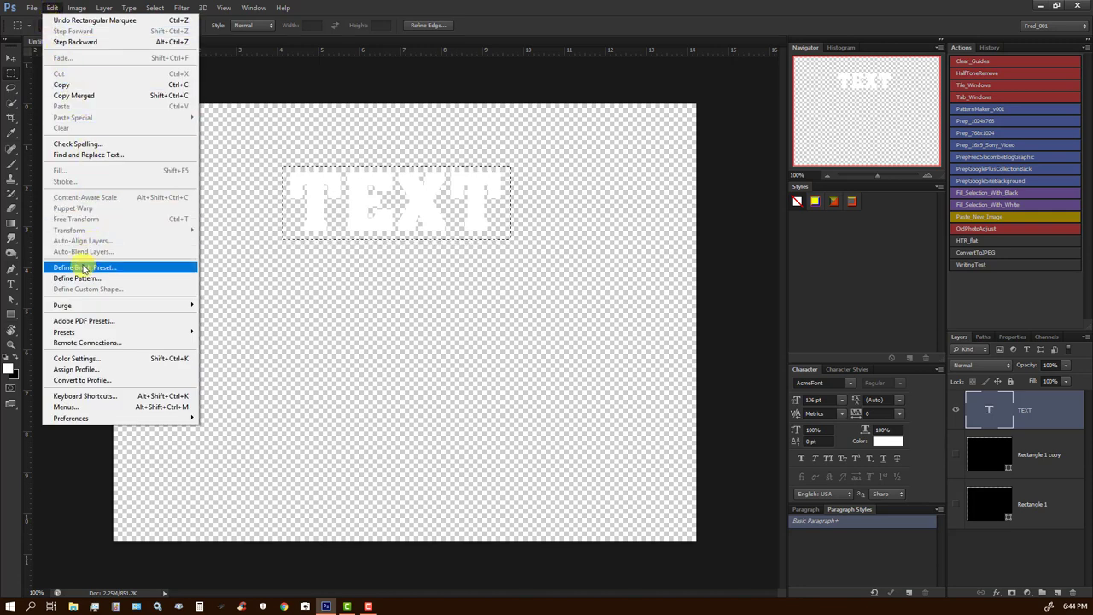
{"action": "left_click", "coordinate": [85, 268]}
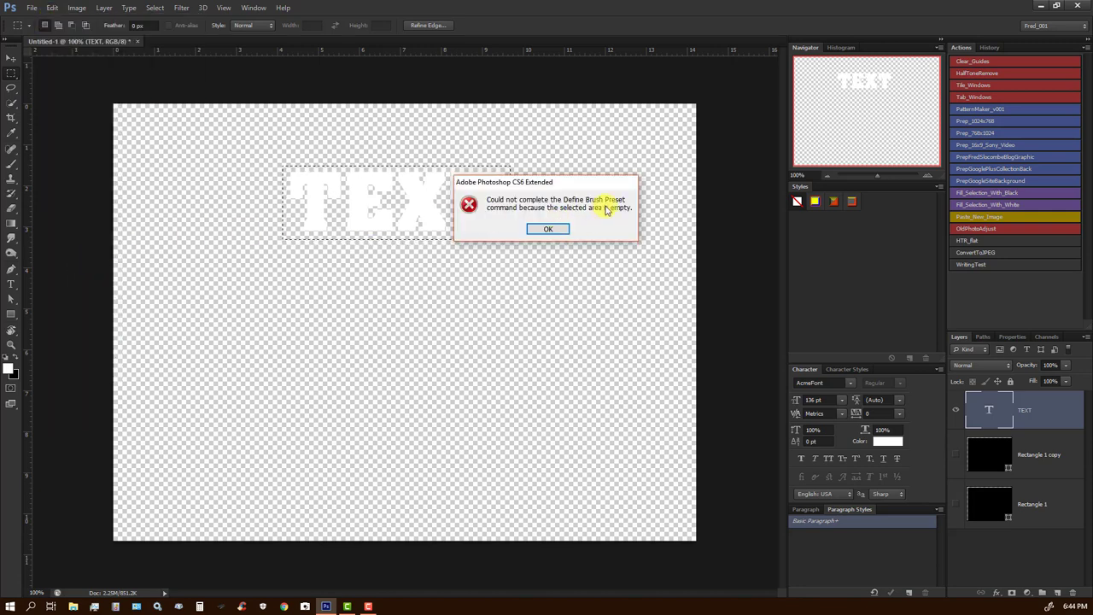
{"action": "left_click", "coordinate": [549, 229]}
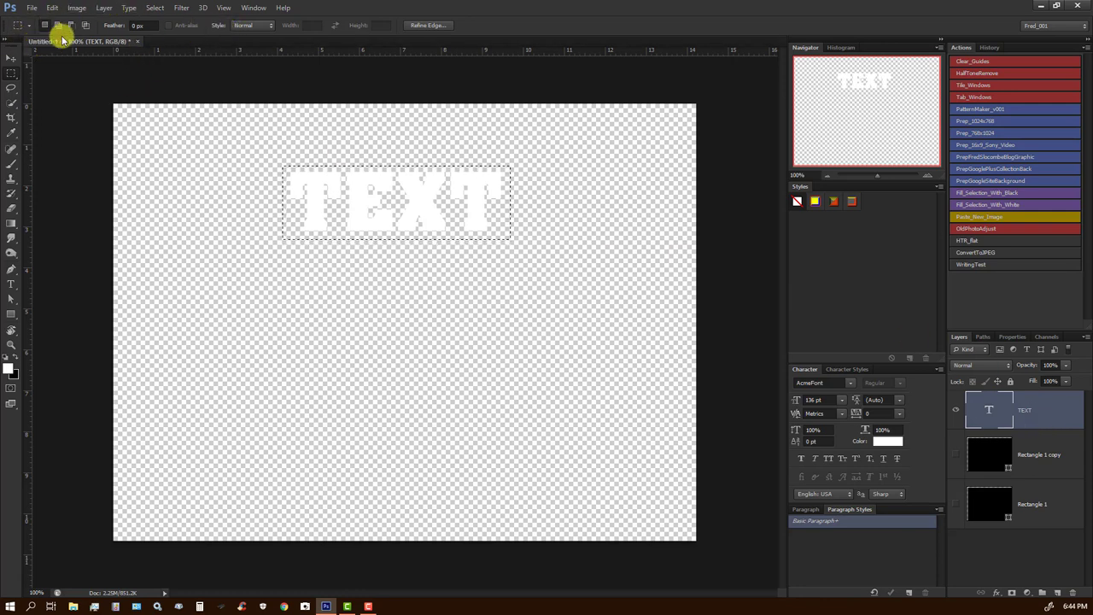
Step: Rasterize the TEXT type layer and retry Define Brush Preset, again getting the empty-area error
{"action": "left_click", "coordinate": [130, 9]}
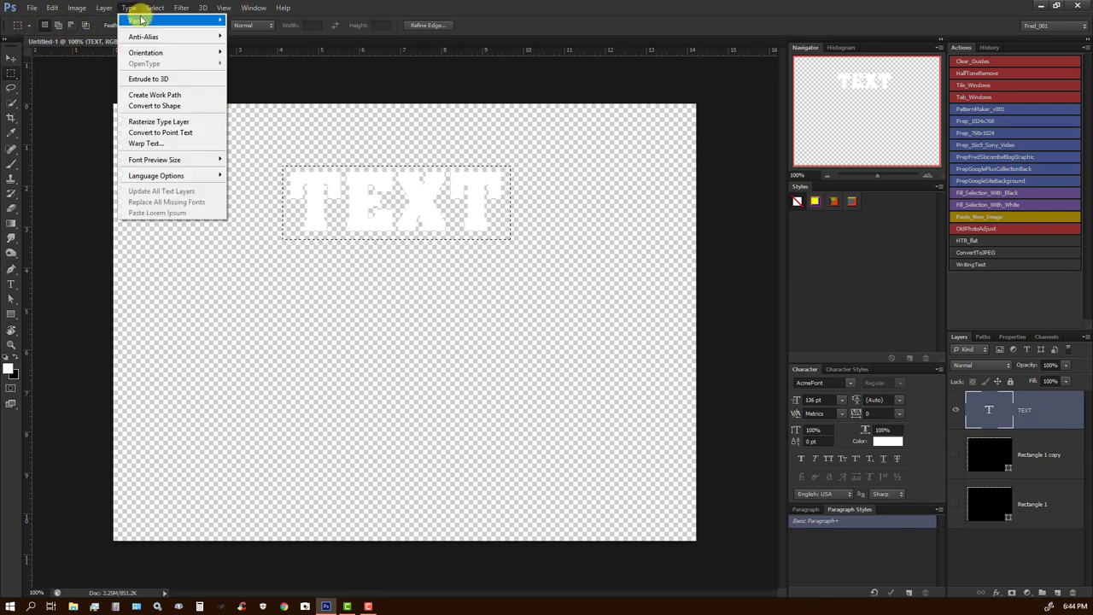
{"action": "left_click", "coordinate": [157, 123]}
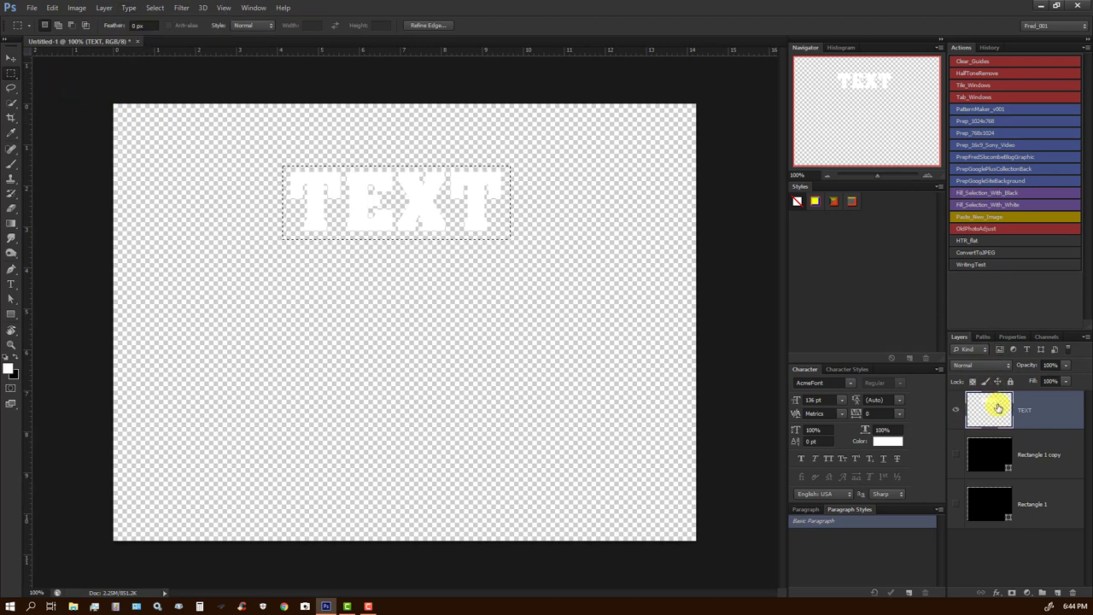
{"action": "left_click", "coordinate": [53, 9]}
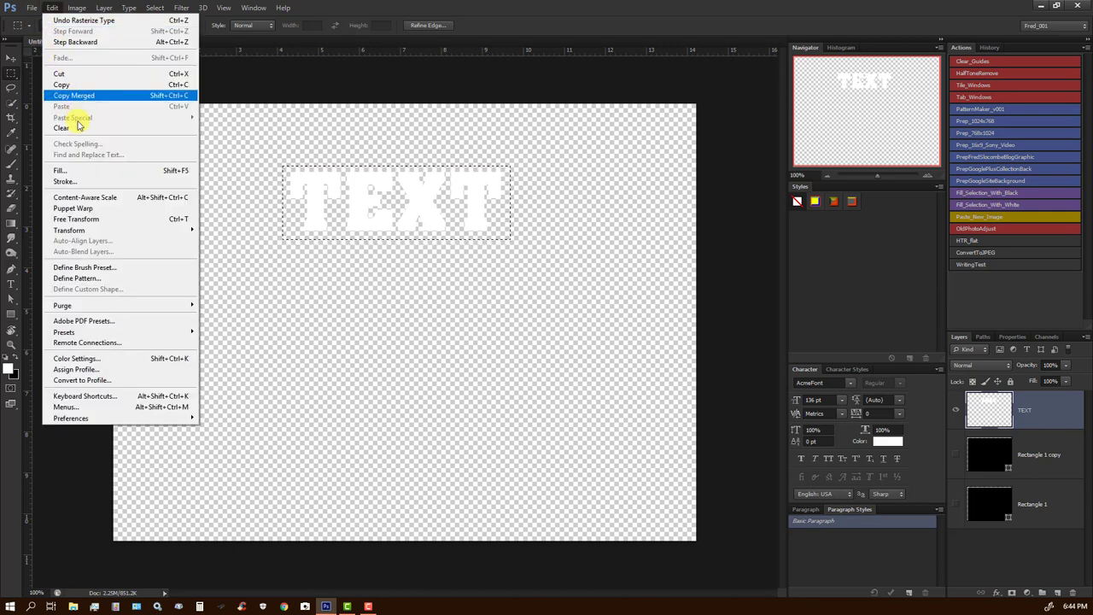
{"action": "left_click", "coordinate": [86, 267]}
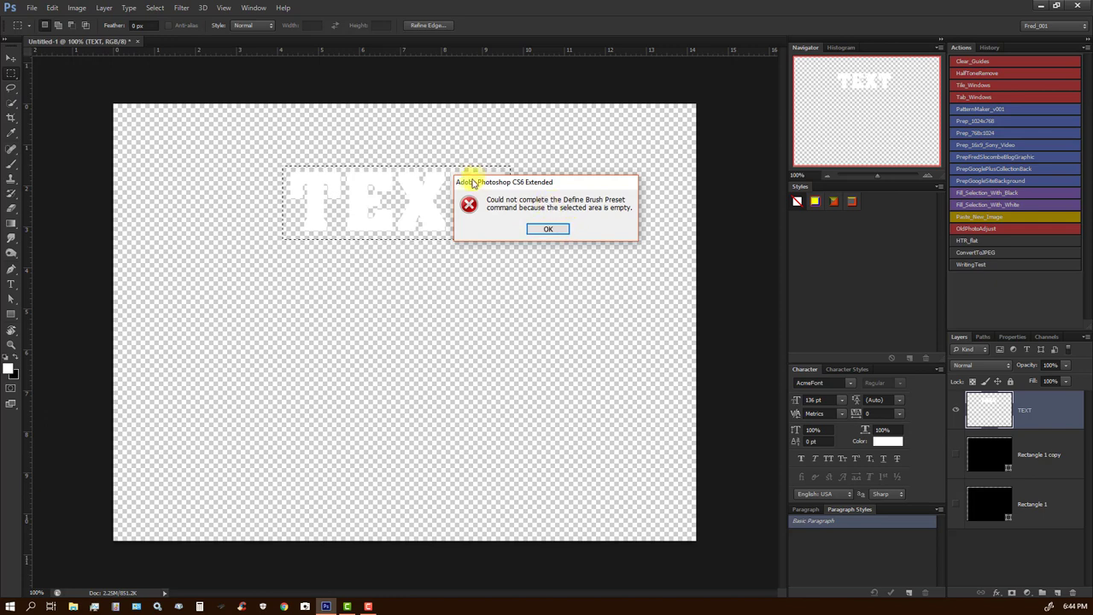
{"action": "left_click", "coordinate": [547, 230]}
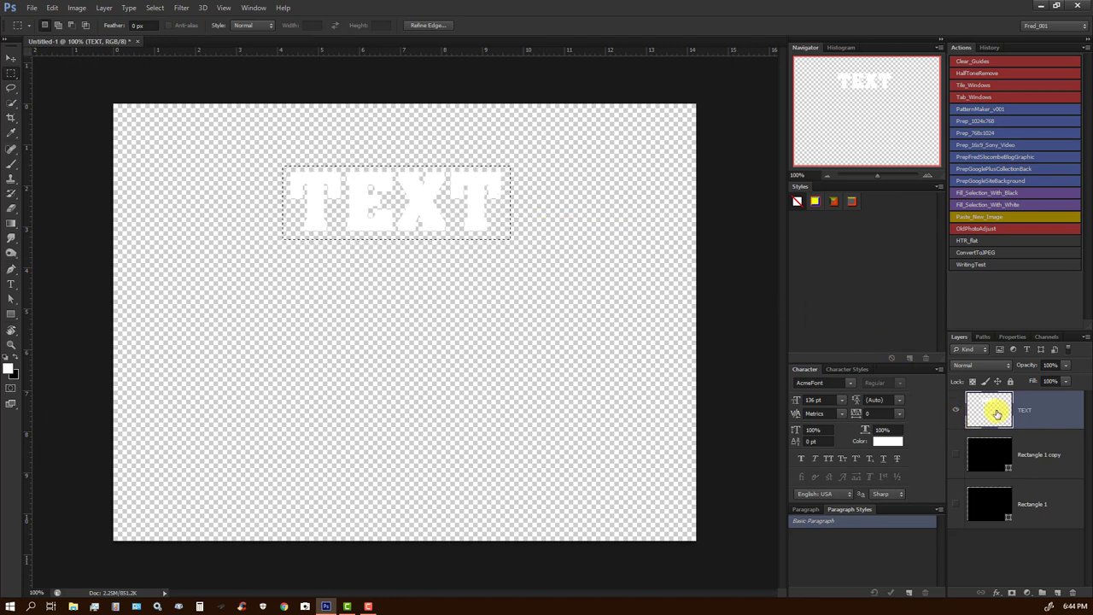
Step: Make the TEXT layer active and attempt Define Brush Preset, dismissing the error
{"action": "left_click", "coordinate": [1021, 461]}
{"action": "left_click", "coordinate": [995, 410]}
{"action": "left_click", "coordinate": [106, 9]}
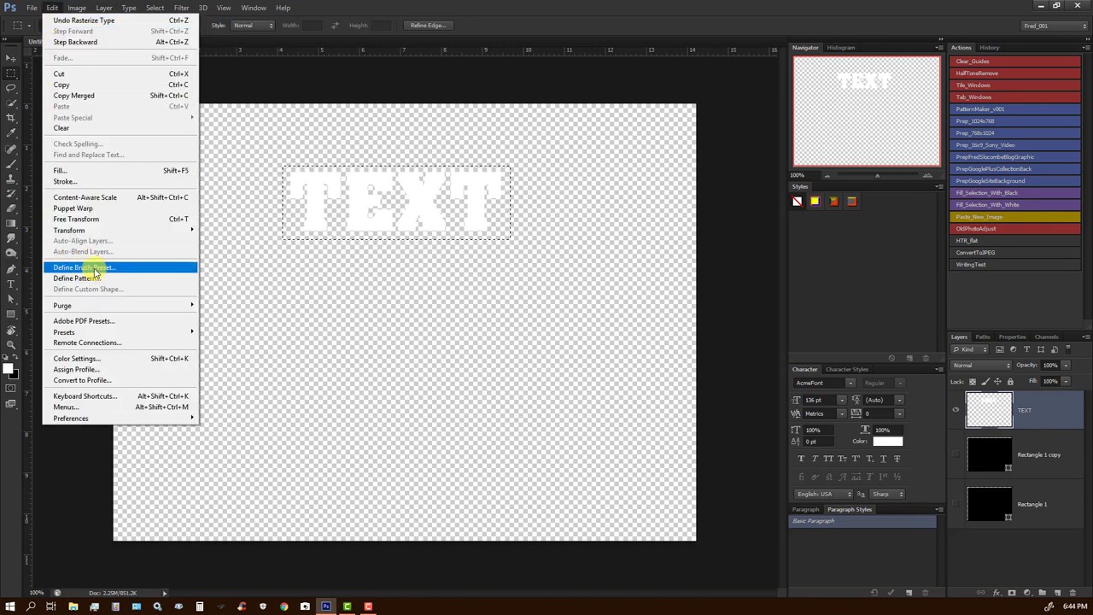
{"action": "left_click", "coordinate": [93, 269]}
{"action": "left_click", "coordinate": [549, 230]}
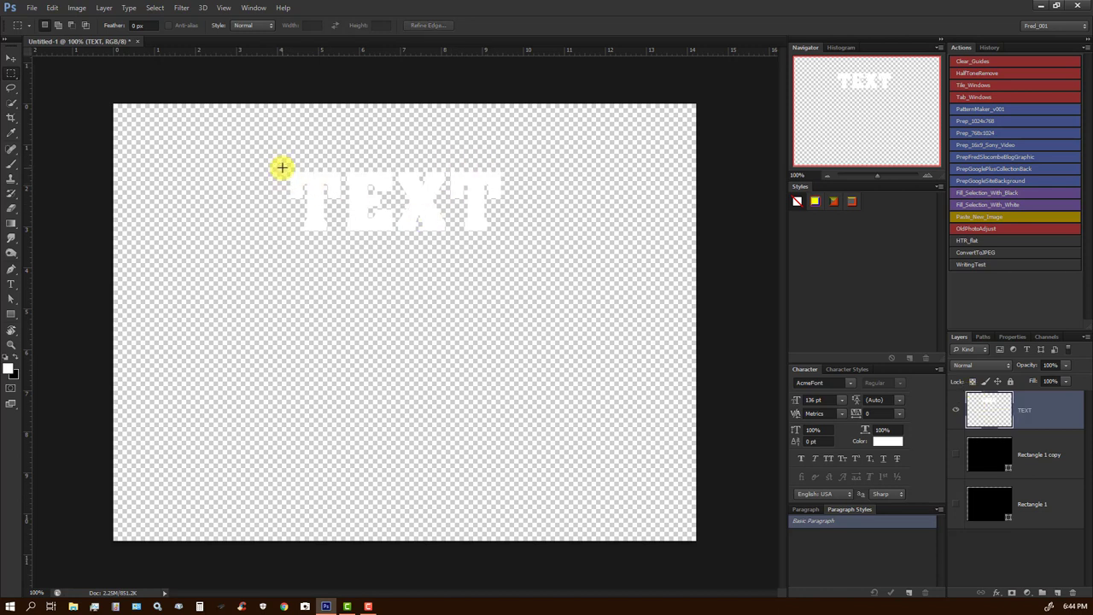
Step: Reselect a rectangle around TEXT and retry Define Brush Preset, which fails again
{"action": "left_click_drag", "start_coordinate": [282, 167], "coordinate": [499, 242]}
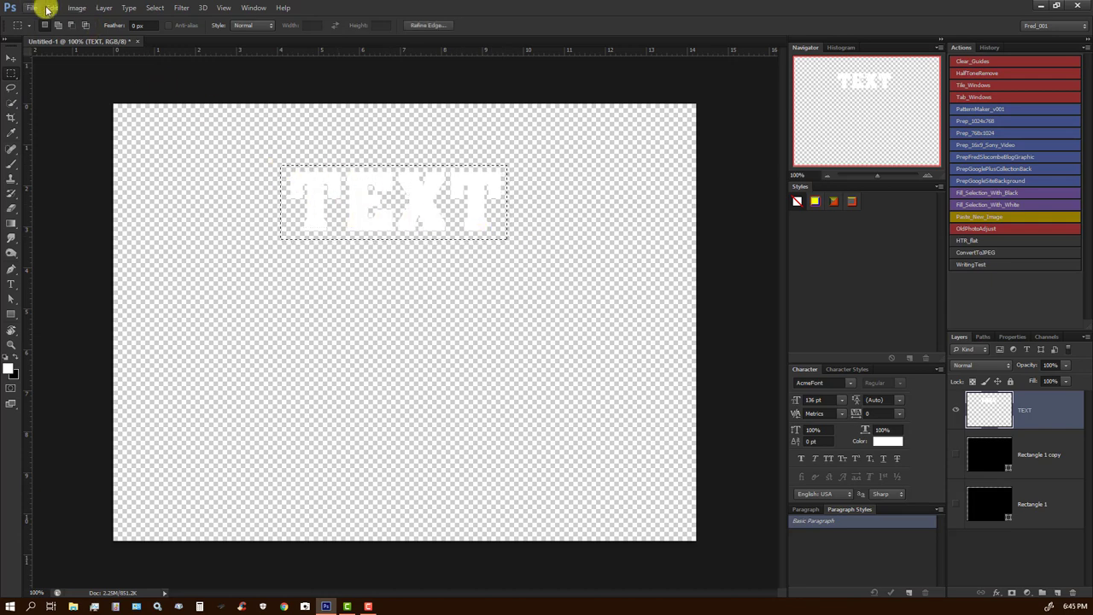
{"action": "left_click", "coordinate": [51, 9]}
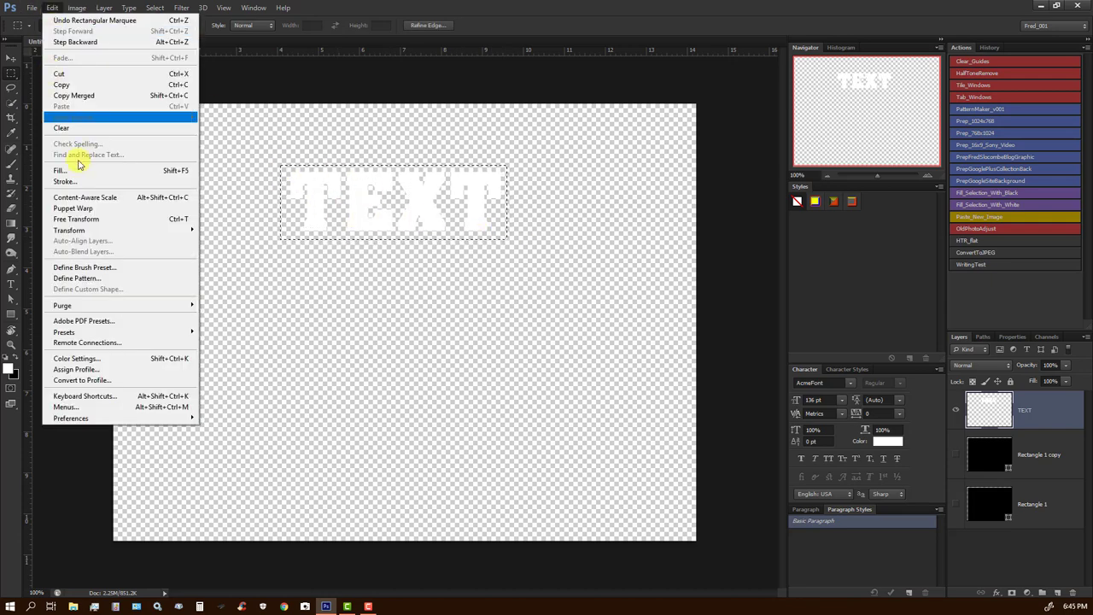
{"action": "left_click", "coordinate": [84, 268]}
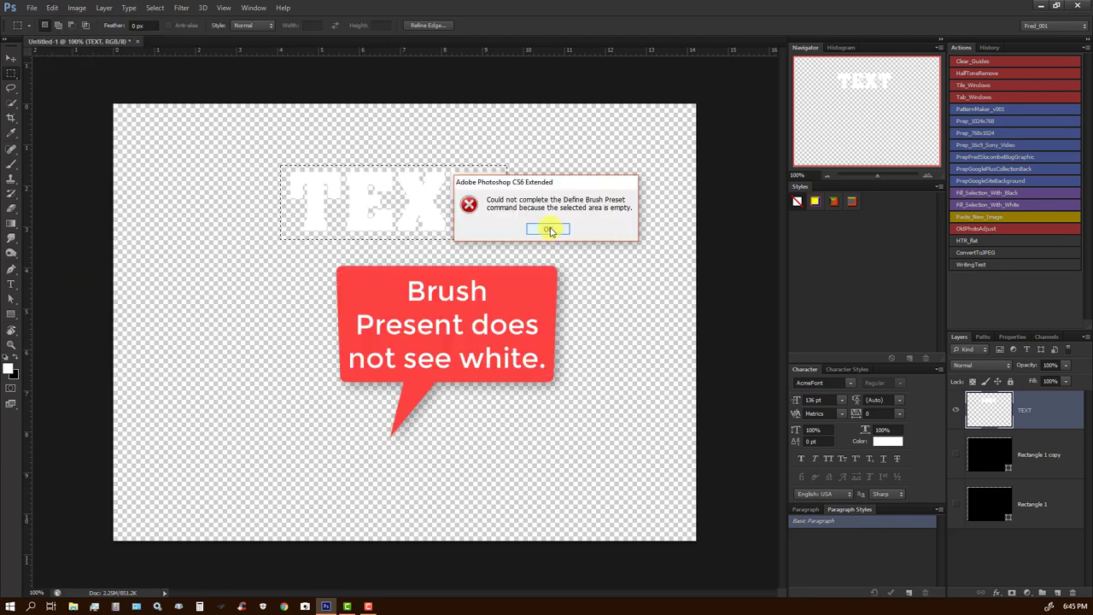
{"action": "left_click", "coordinate": [550, 231]}
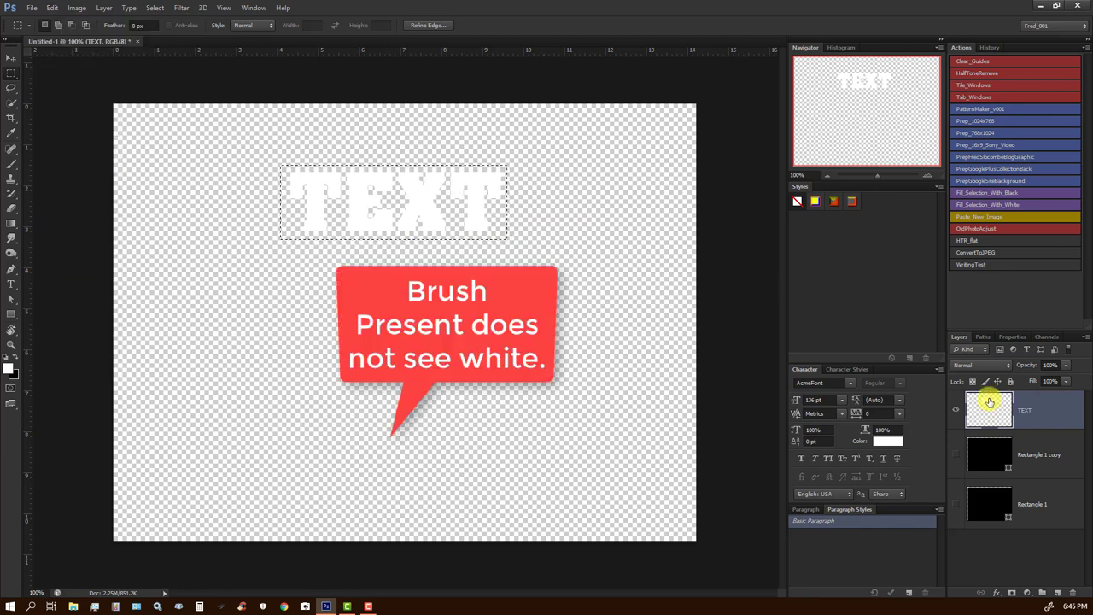
Step: Invert the lettering to black and save it as a new brush preset
{"action": "key", "text": "ctrl+i"}
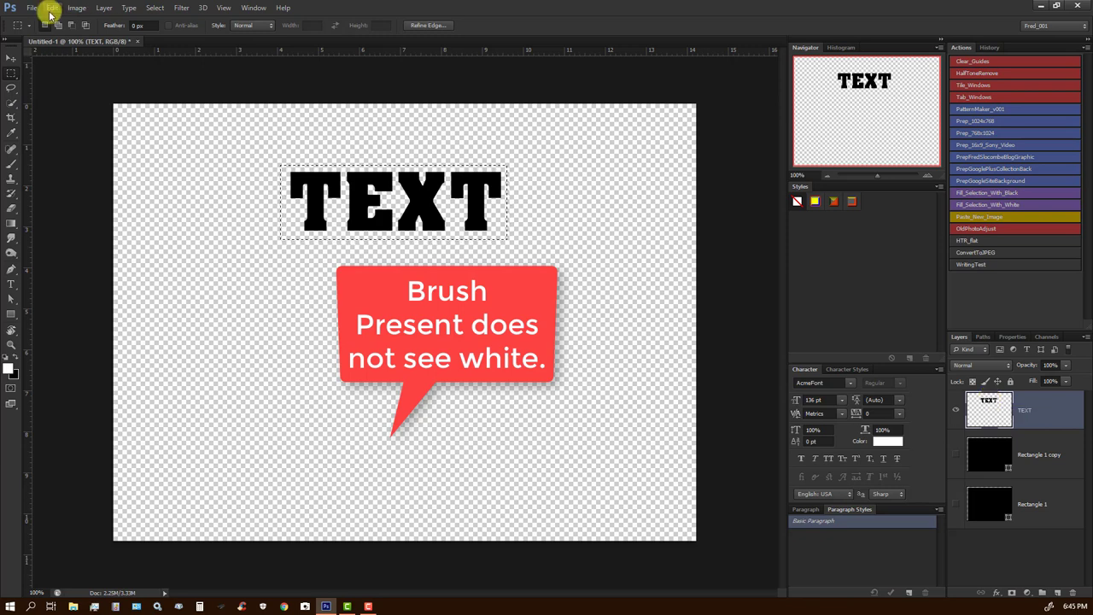
{"action": "left_click", "coordinate": [51, 10]}
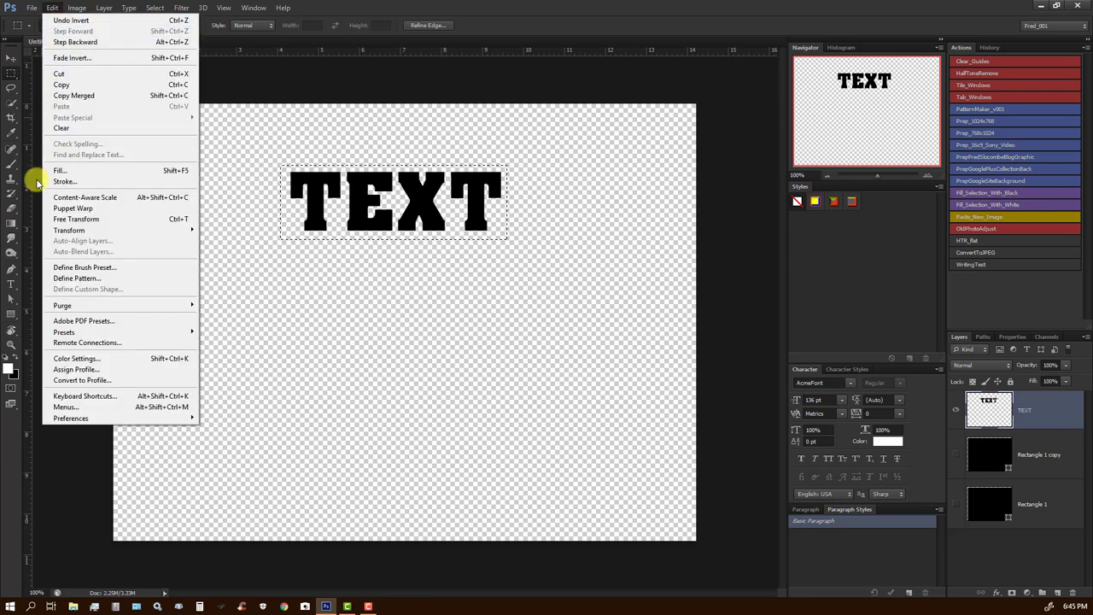
{"action": "left_click", "coordinate": [82, 267]}
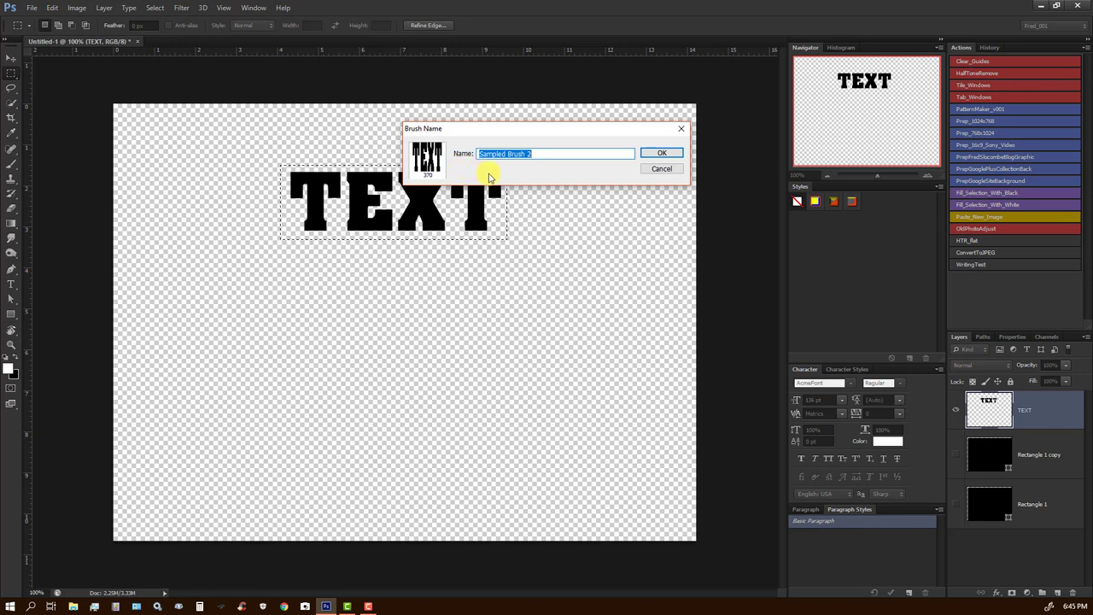
{"action": "left_click", "coordinate": [662, 156]}
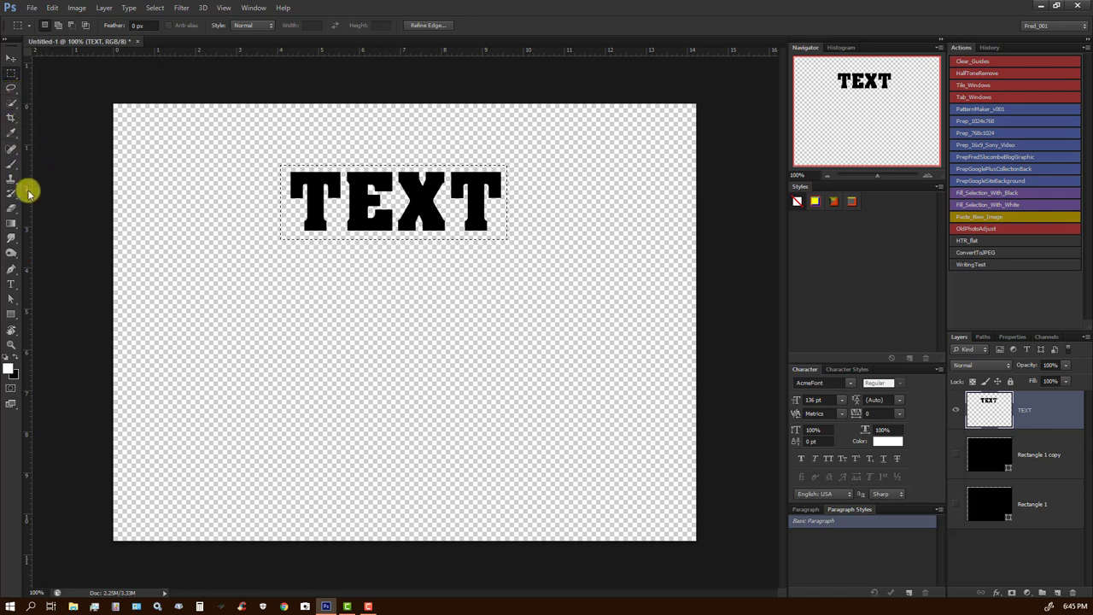
Step: Choose the new 370 px TEXT brush tip and add an empty Layer 1
{"action": "left_click", "coordinate": [10, 162]}
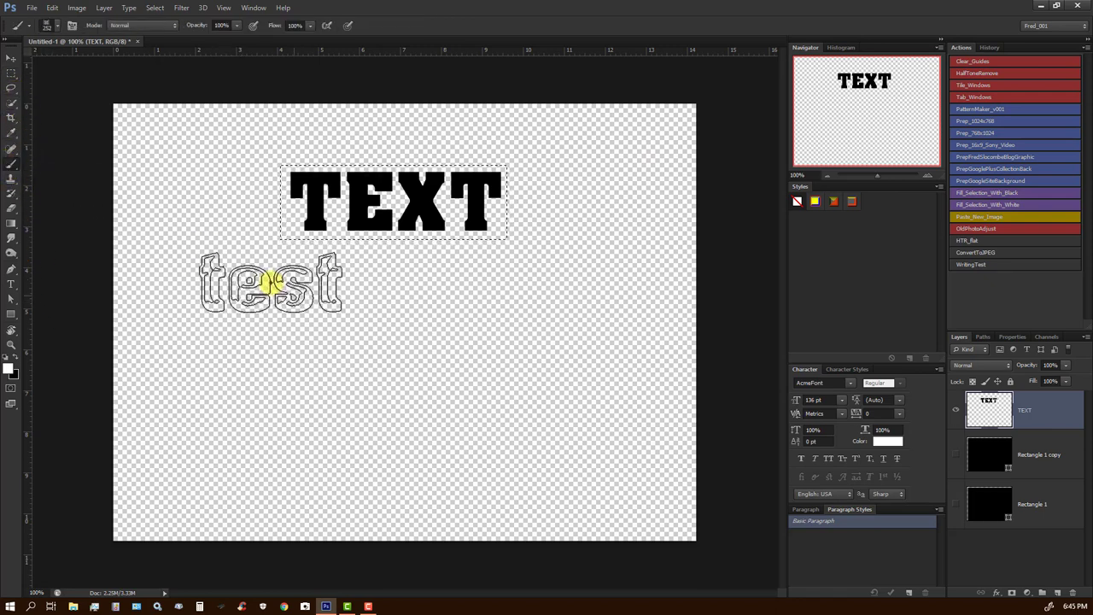
{"action": "left_click", "coordinate": [45, 27]}
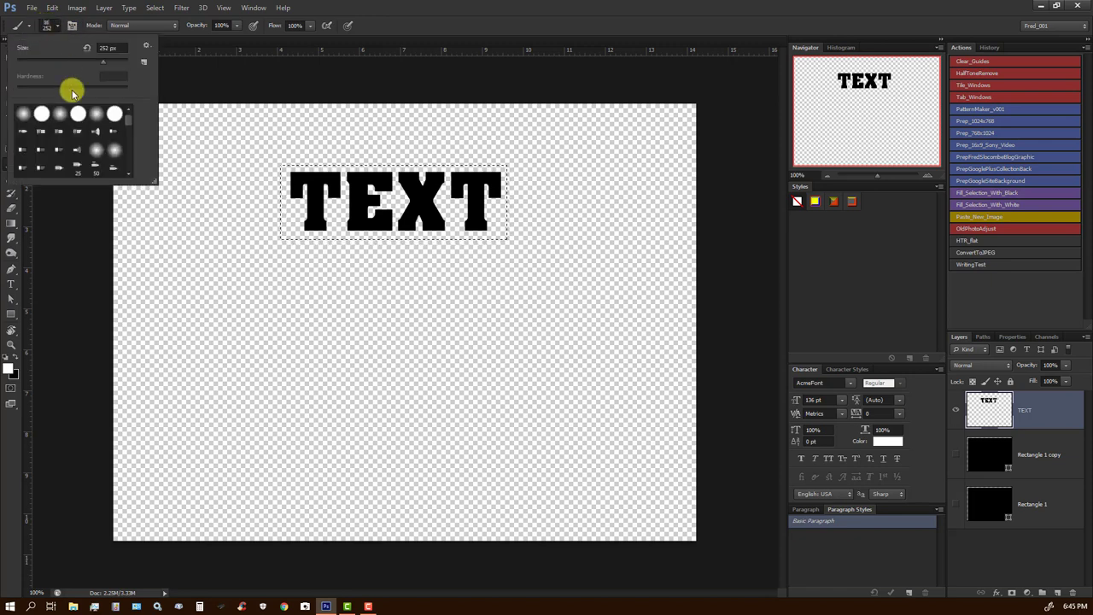
{"action": "left_click_drag", "start_coordinate": [128, 122], "coordinate": [129, 168]}
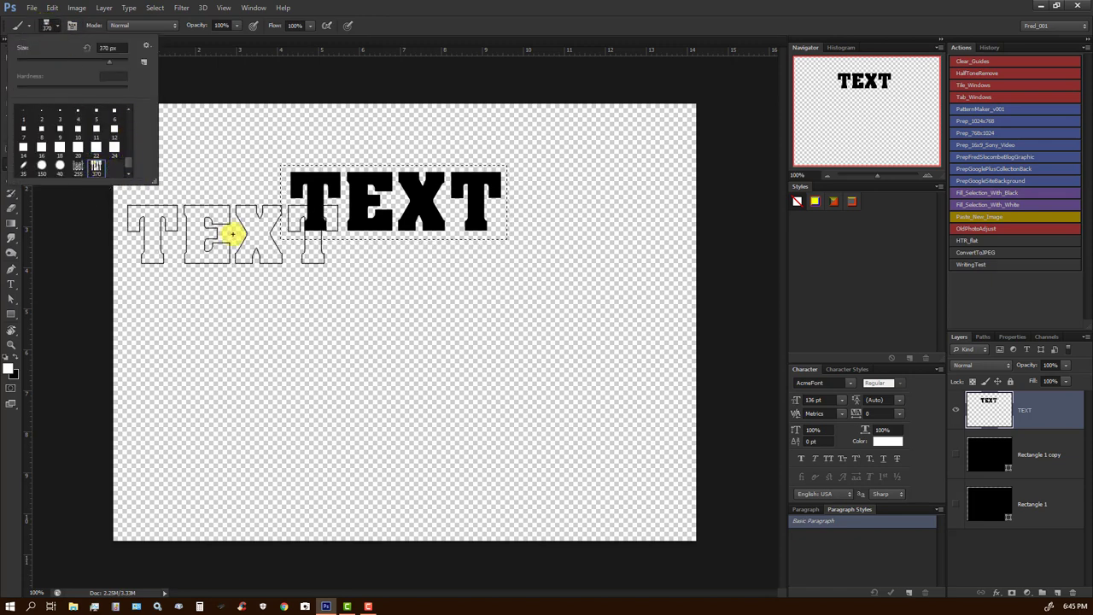
{"action": "left_click", "coordinate": [274, 286]}
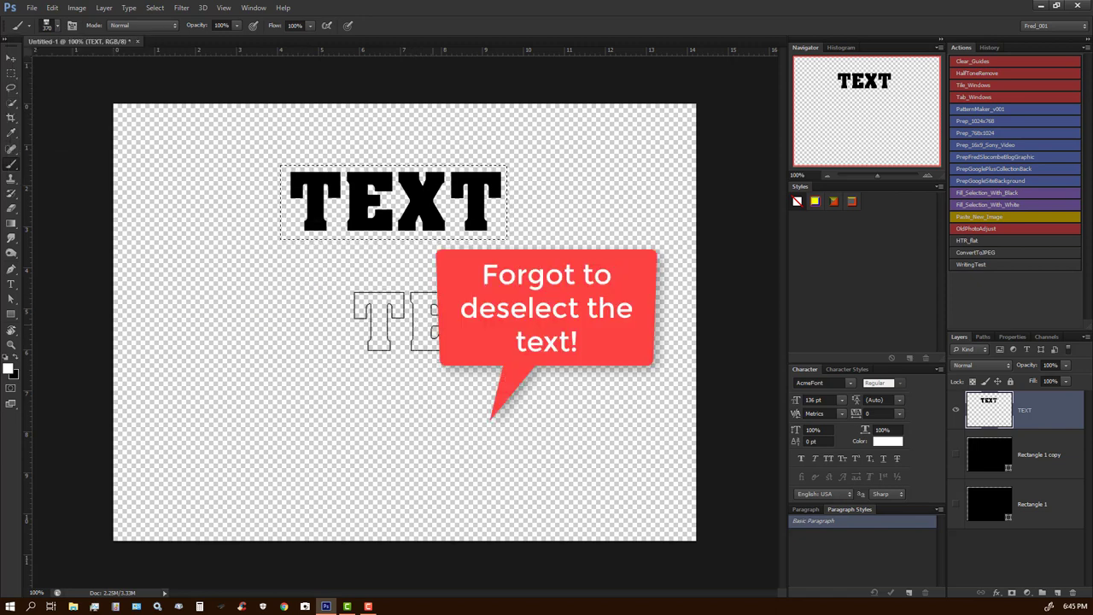
{"action": "left_click", "coordinate": [1043, 589]}
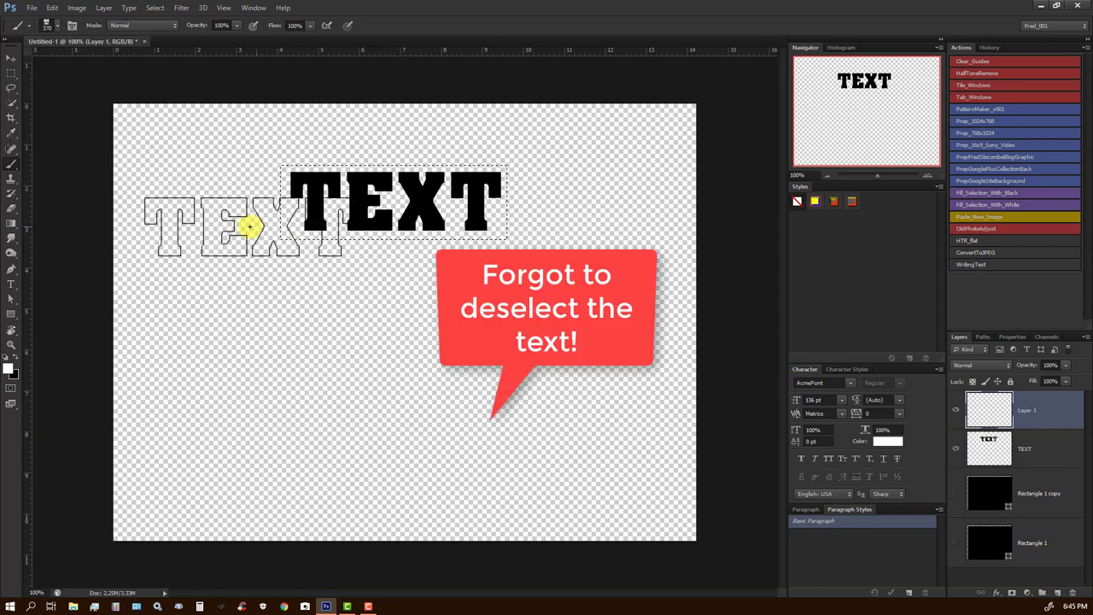
Step: Set the foreground colour to black
{"action": "left_click", "coordinate": [11, 367]}
{"action": "left_click", "coordinate": [499, 480]}
{"action": "left_click", "coordinate": [520, 532]}
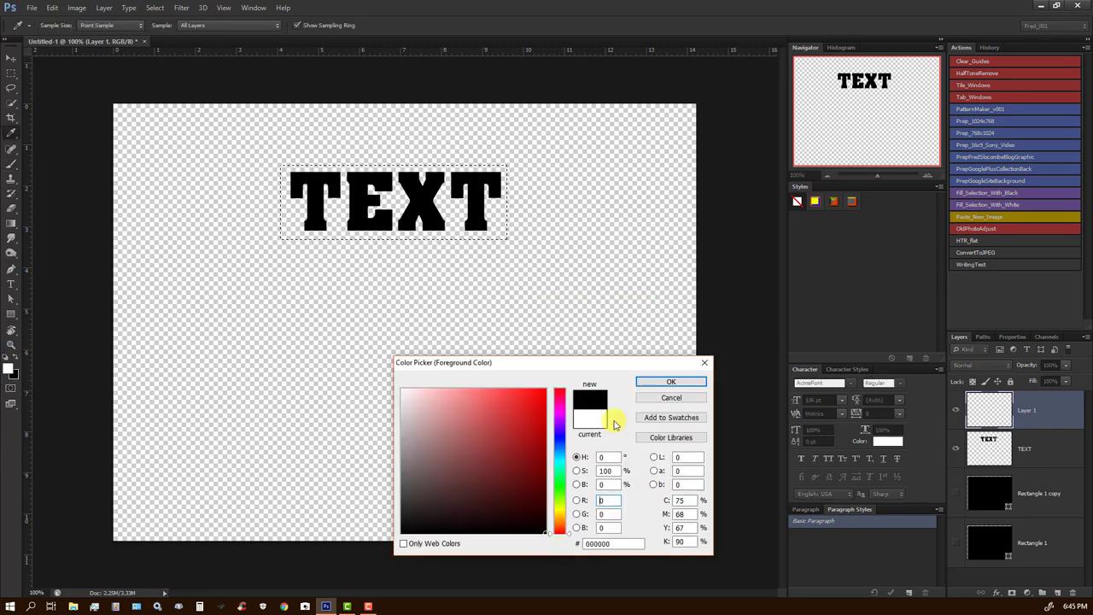
{"action": "left_click", "coordinate": [664, 381]}
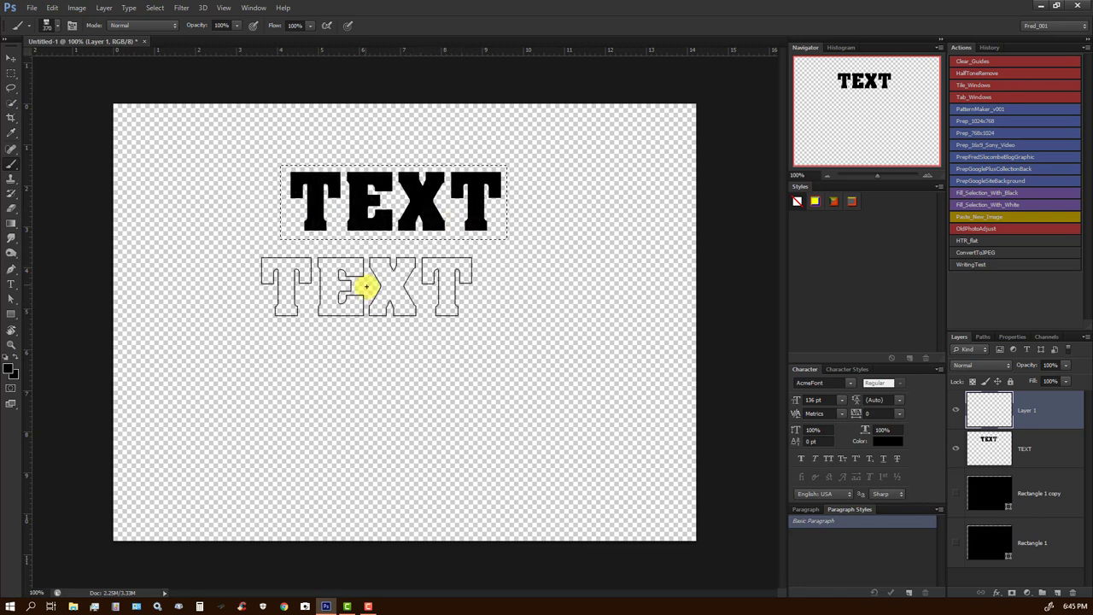
Step: Deselect, then stamp a black TEXT and paint a smeared TEXT stroke on Layer 1
{"action": "key", "text": "ctrl+d"}
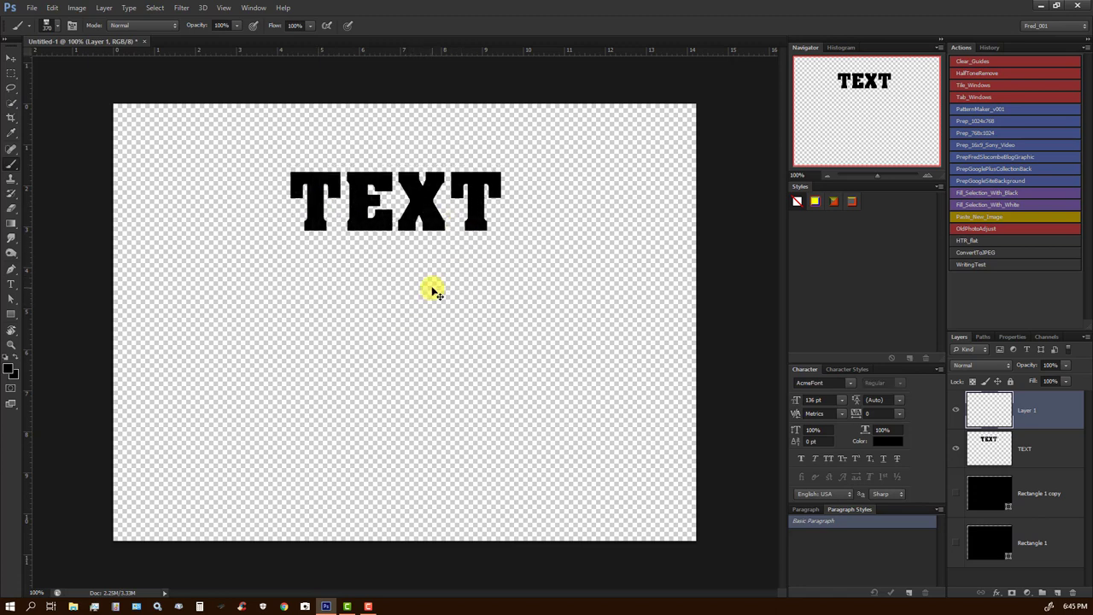
{"action": "left_click", "coordinate": [287, 269]}
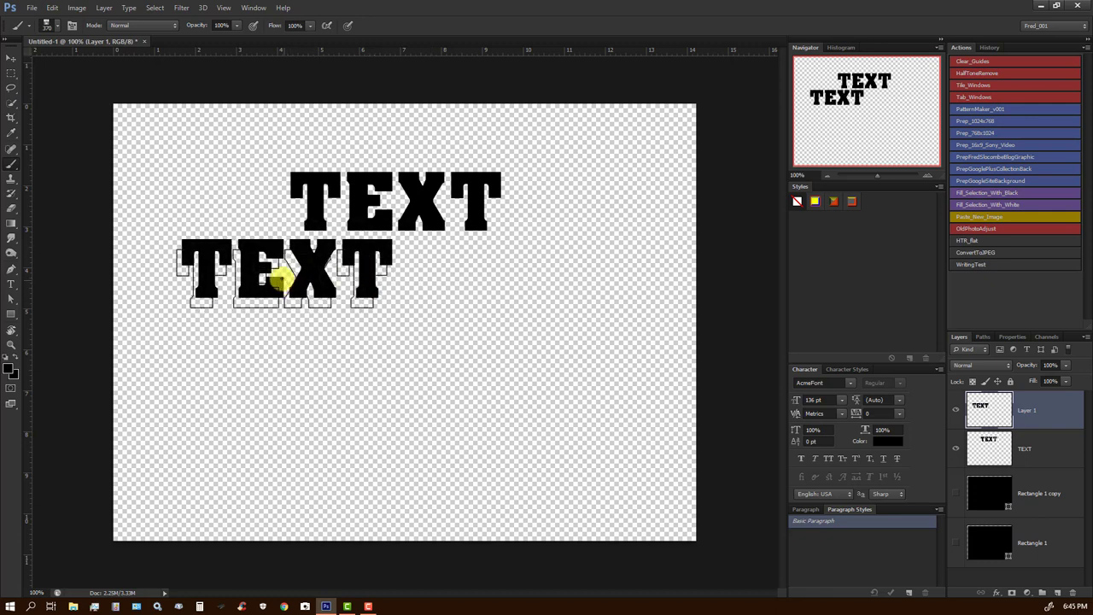
{"action": "left_click_drag", "start_coordinate": [282, 272], "coordinate": [300, 282]}
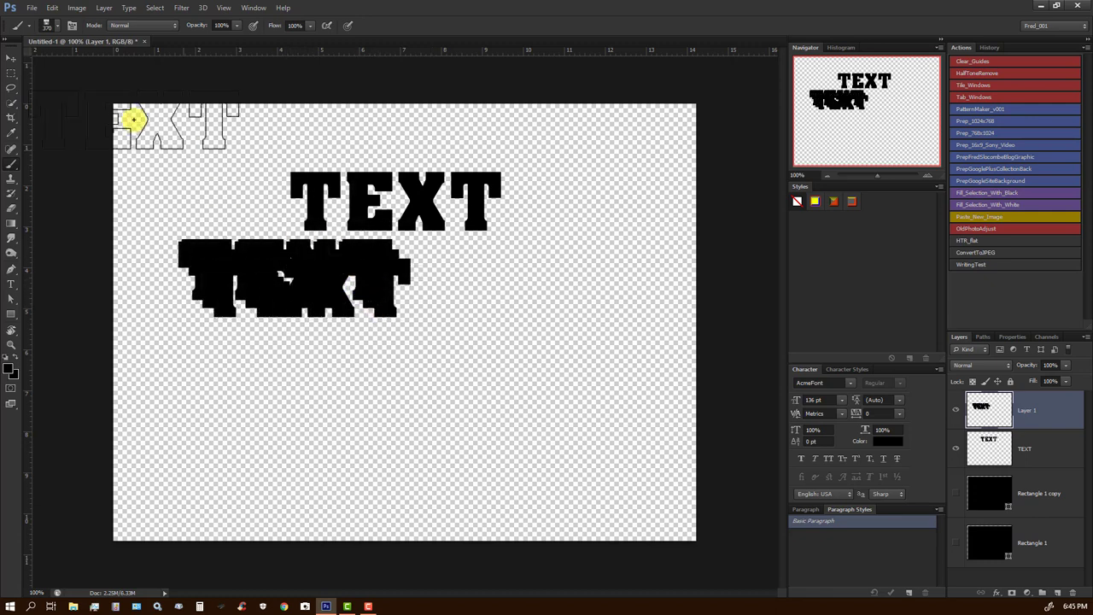
{"action": "left_click", "coordinate": [72, 25]}
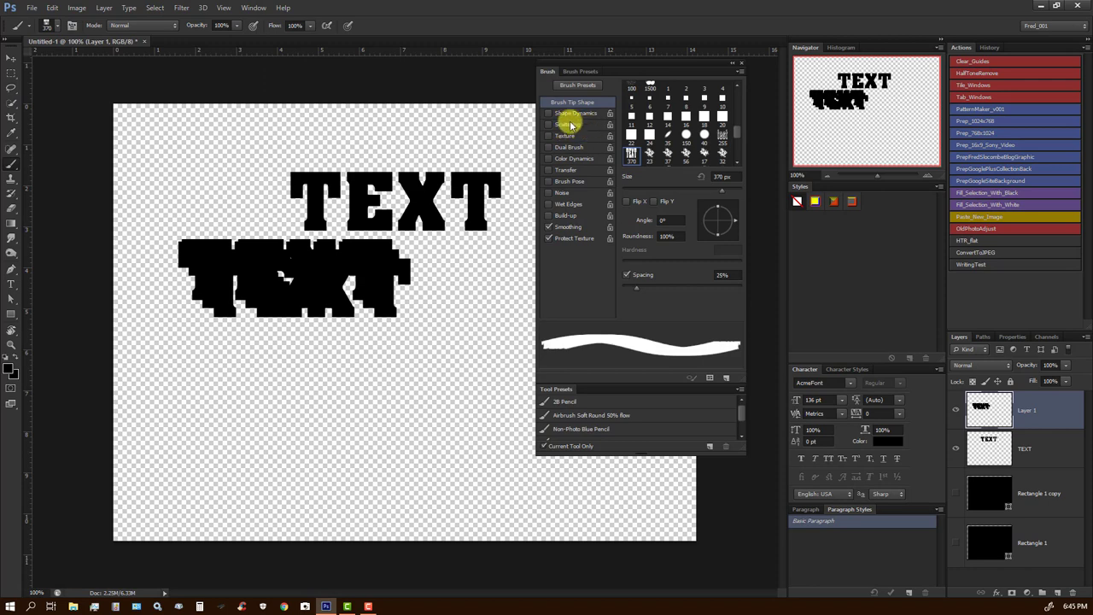
Step: Turn off brush spacing and enable Color Dynamics with hue, saturation and brightness jitter
{"action": "left_click", "coordinate": [627, 276]}
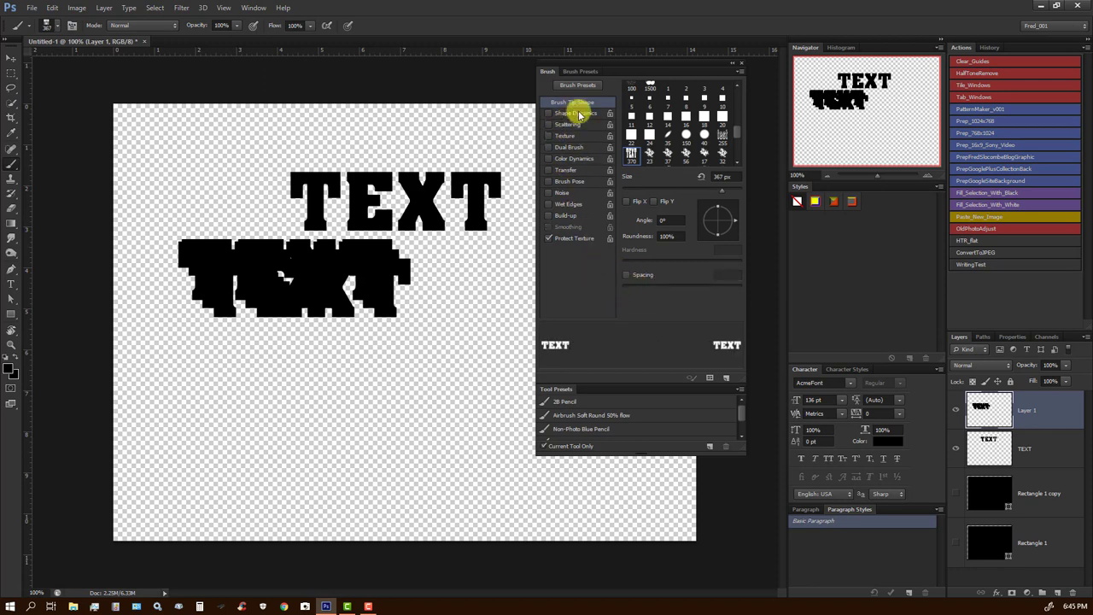
{"action": "left_click", "coordinate": [549, 160]}
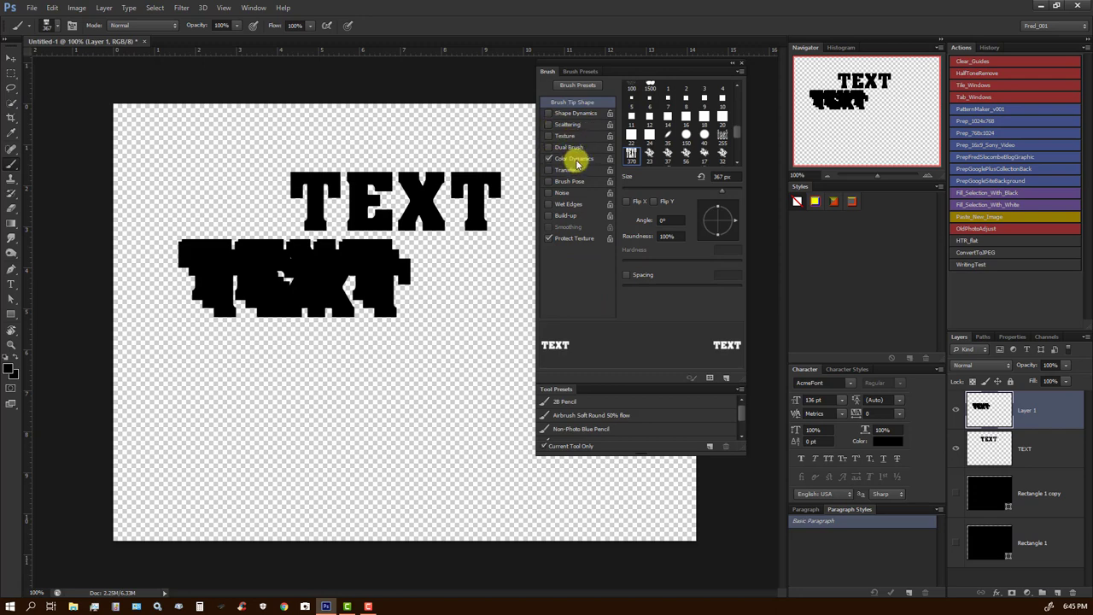
{"action": "left_click", "coordinate": [577, 160]}
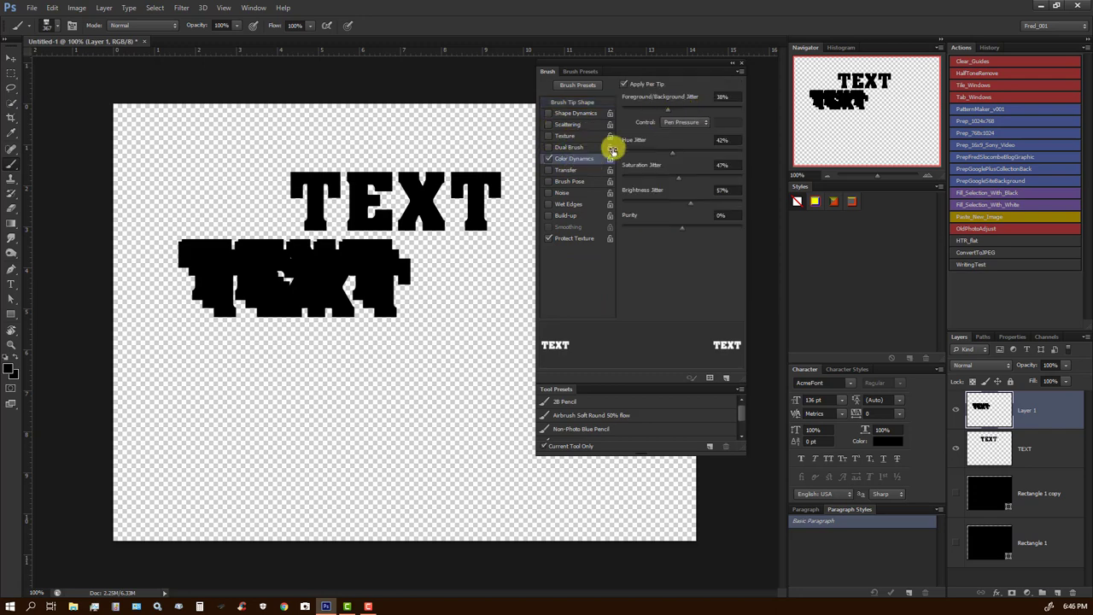
Step: Set the foreground to red (ff0000) and the background to saturated blue (1616c3)
{"action": "left_click", "coordinate": [11, 372]}
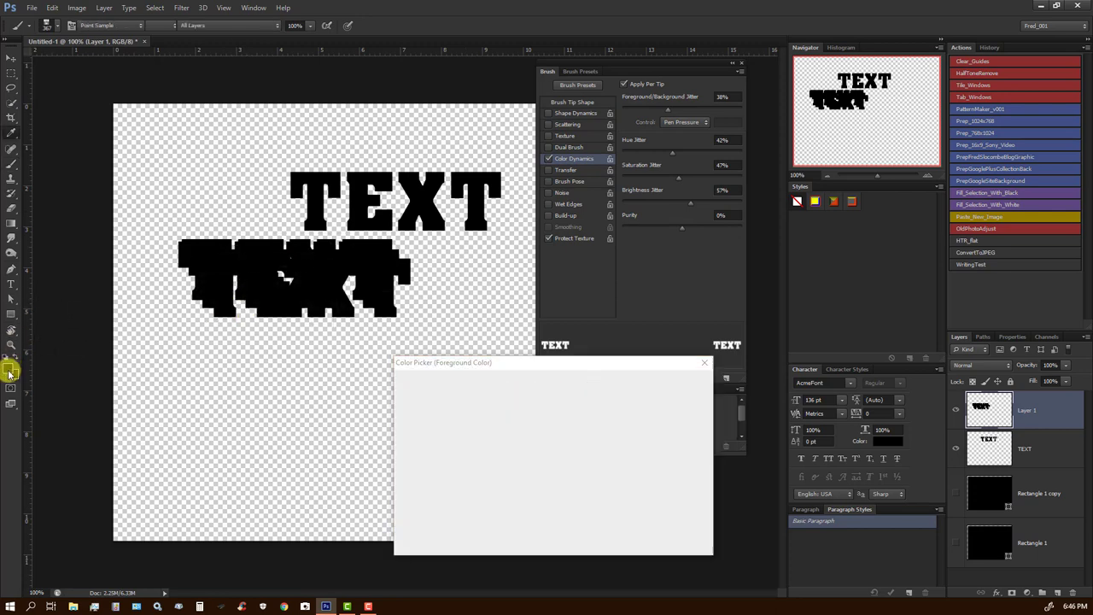
{"action": "left_click_drag", "start_coordinate": [500, 457], "coordinate": [549, 389]}
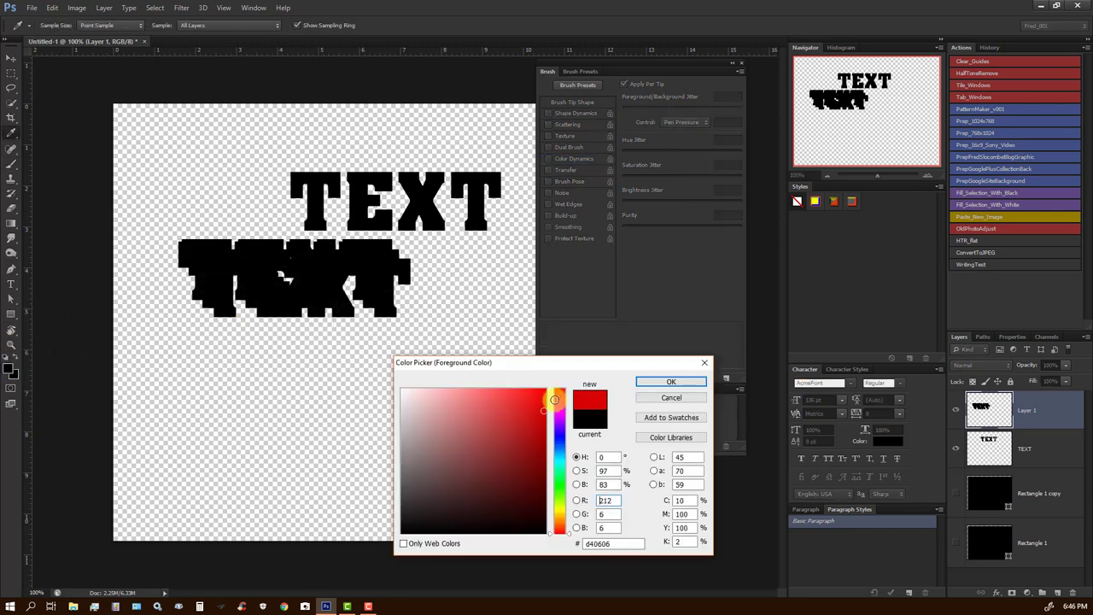
{"action": "left_click", "coordinate": [660, 383]}
{"action": "left_click", "coordinate": [14, 379]}
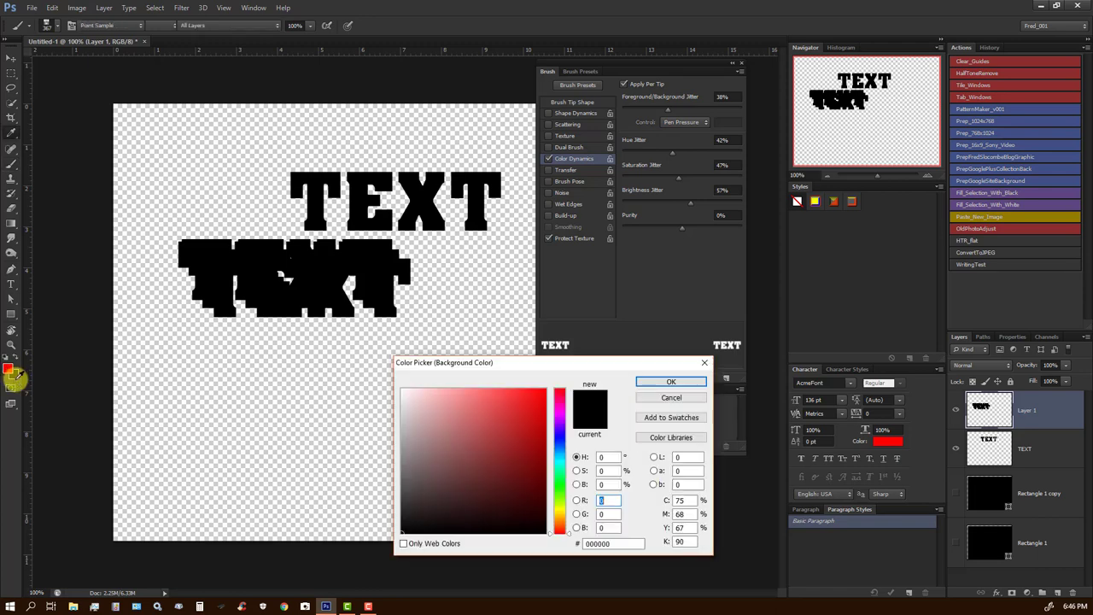
{"action": "left_click", "coordinate": [444, 421]}
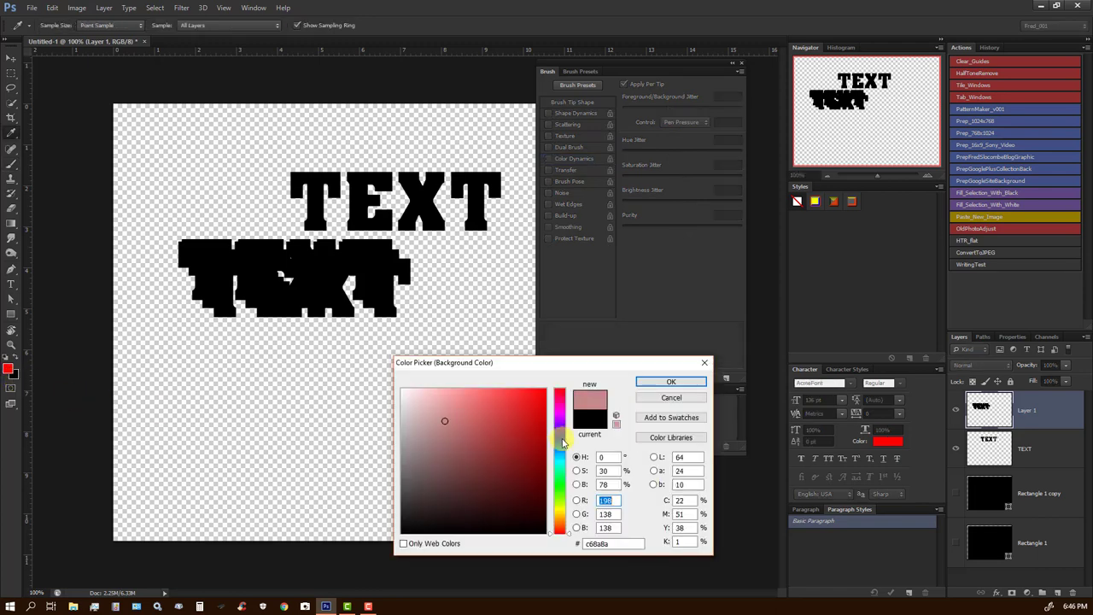
{"action": "left_click", "coordinate": [562, 437]}
{"action": "left_click_drag", "start_coordinate": [510, 432], "coordinate": [529, 422]}
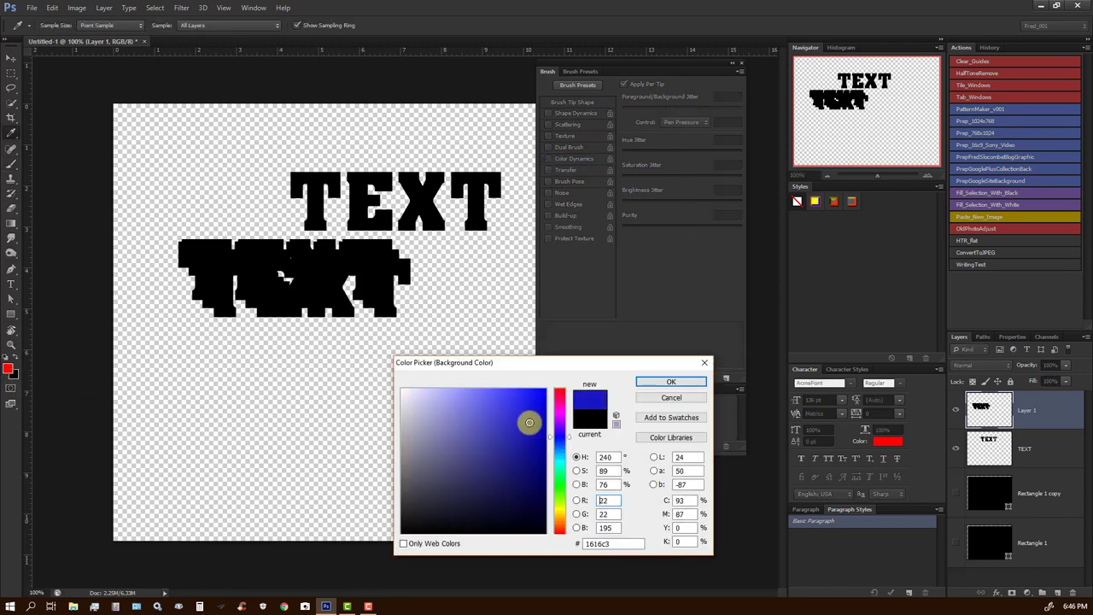
{"action": "left_click", "coordinate": [671, 382]}
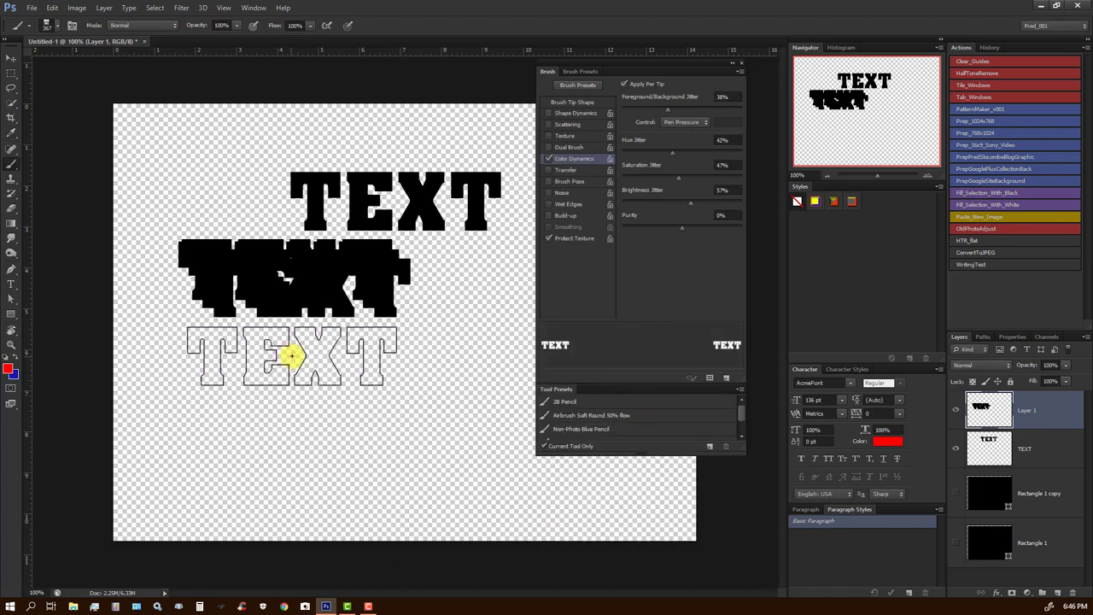
Step: Stamp colour-jittered TEXT rows below the black text, a stack at top left, and over the black TEXT
{"action": "left_click_drag", "start_coordinate": [291, 356], "coordinate": [306, 370]}
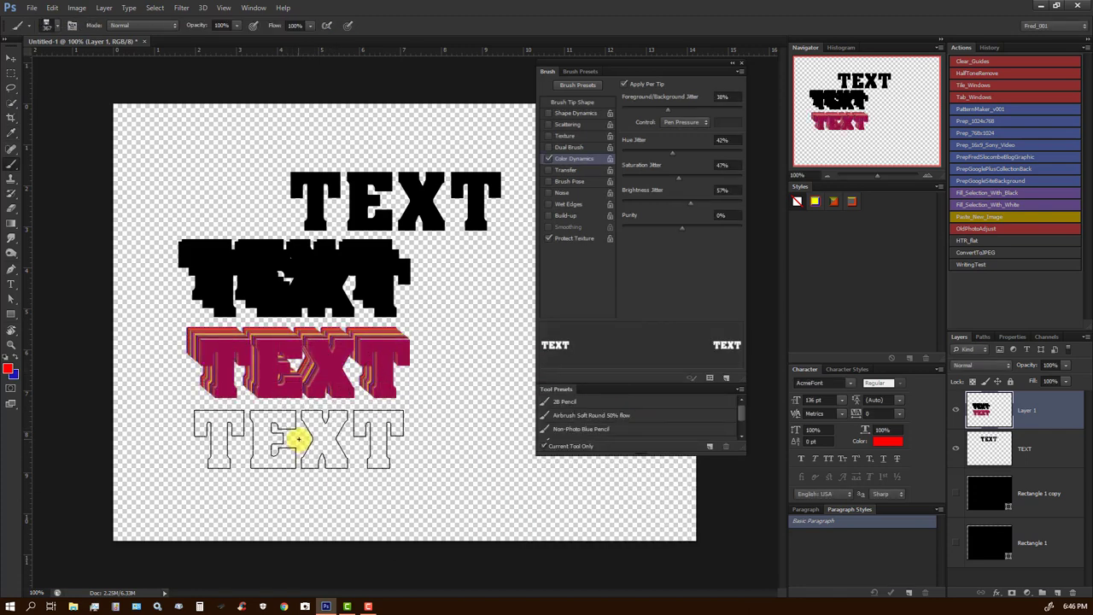
{"action": "mouse_move", "coordinate": [299, 439]}
{"action": "left_mouse_down"}
{"action": "mouse_move", "coordinate": [290, 436]}
{"action": "mouse_move", "coordinate": [298, 447]}
{"action": "left_mouse_up"}
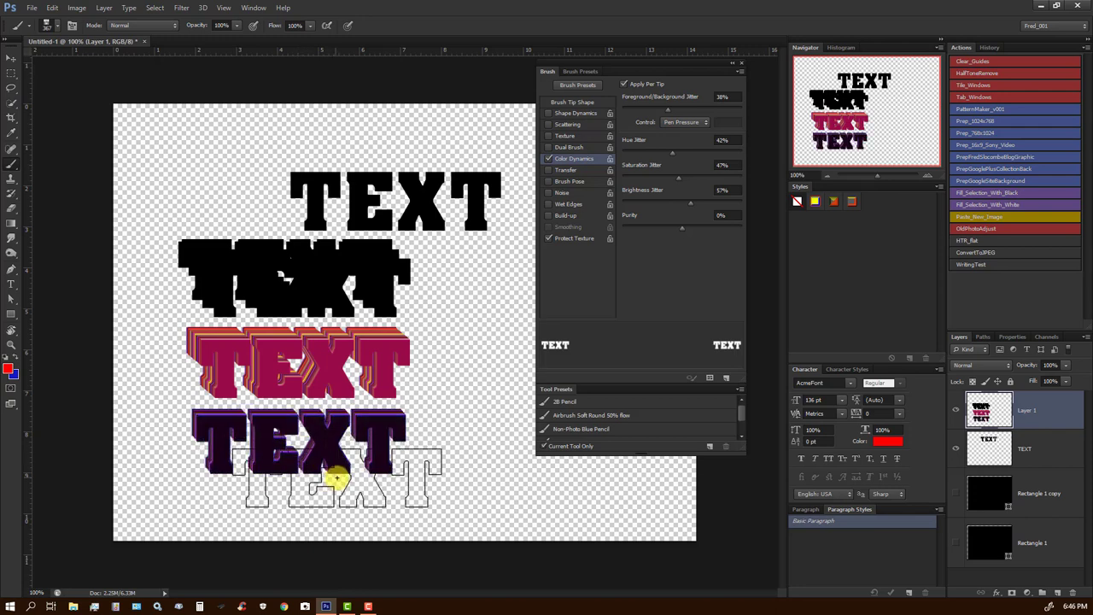
{"action": "left_click", "coordinate": [255, 146]}
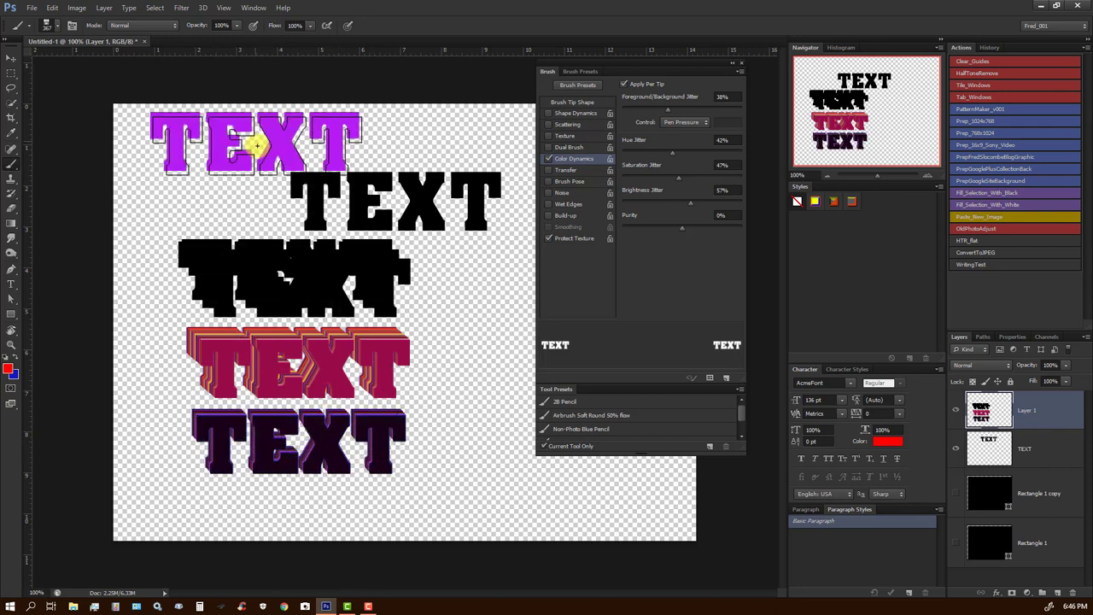
{"action": "left_click_drag", "start_coordinate": [255, 146], "coordinate": [285, 193]}
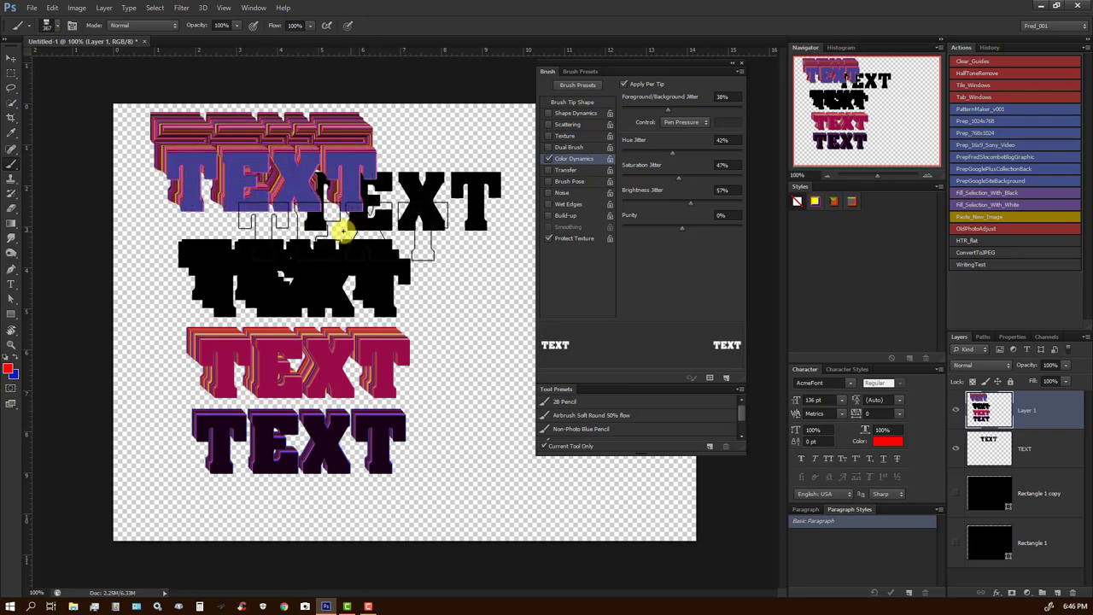
{"action": "mouse_move", "coordinate": [295, 245]}
{"action": "left_mouse_down"}
{"action": "mouse_move", "coordinate": [347, 295]}
{"action": "mouse_move", "coordinate": [359, 290]}
{"action": "left_mouse_up"}
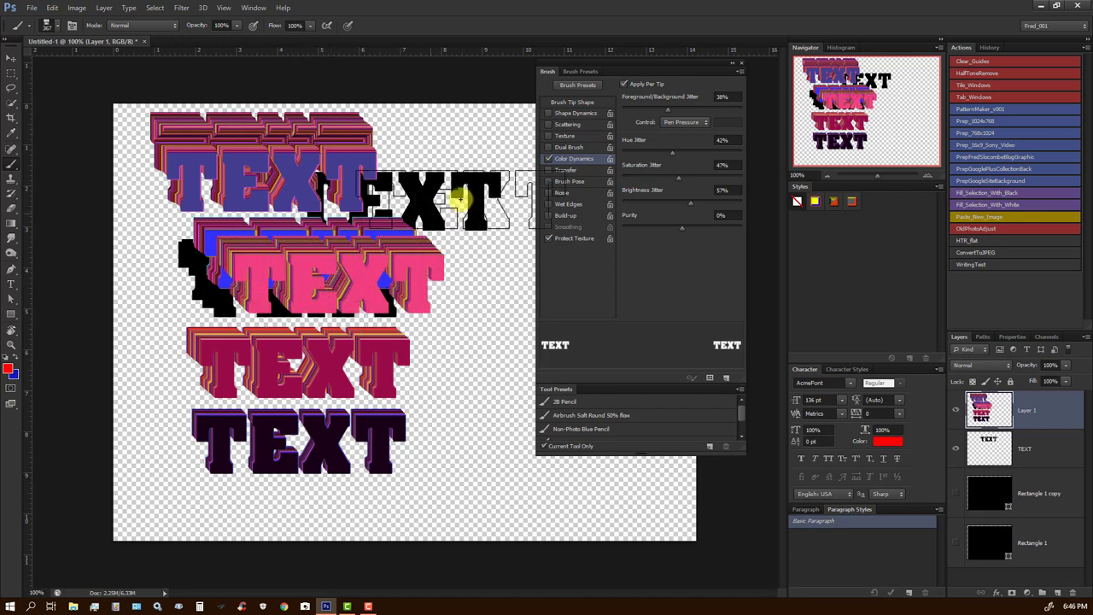
Step: Enable Noise and Wet Edges, painting noisy and translucent TEXT stamps over the existing text
{"action": "left_click", "coordinate": [549, 193]}
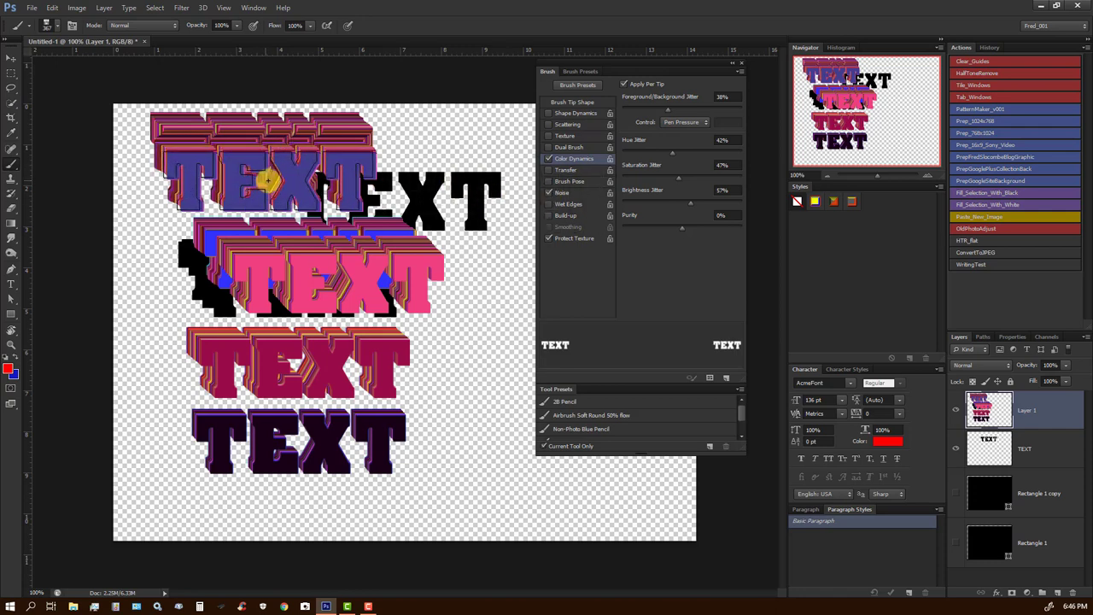
{"action": "mouse_move", "coordinate": [188, 192]}
{"action": "left_mouse_down"}
{"action": "mouse_move", "coordinate": [279, 197]}
{"action": "mouse_move", "coordinate": [306, 218]}
{"action": "left_mouse_up"}
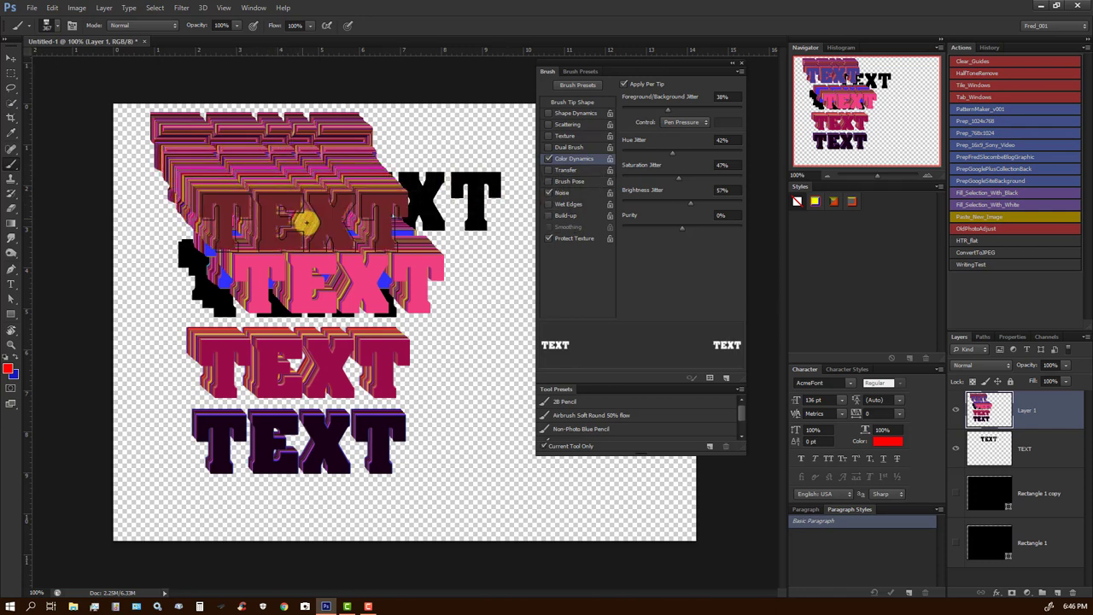
{"action": "left_click_drag", "start_coordinate": [376, 383], "coordinate": [373, 400]}
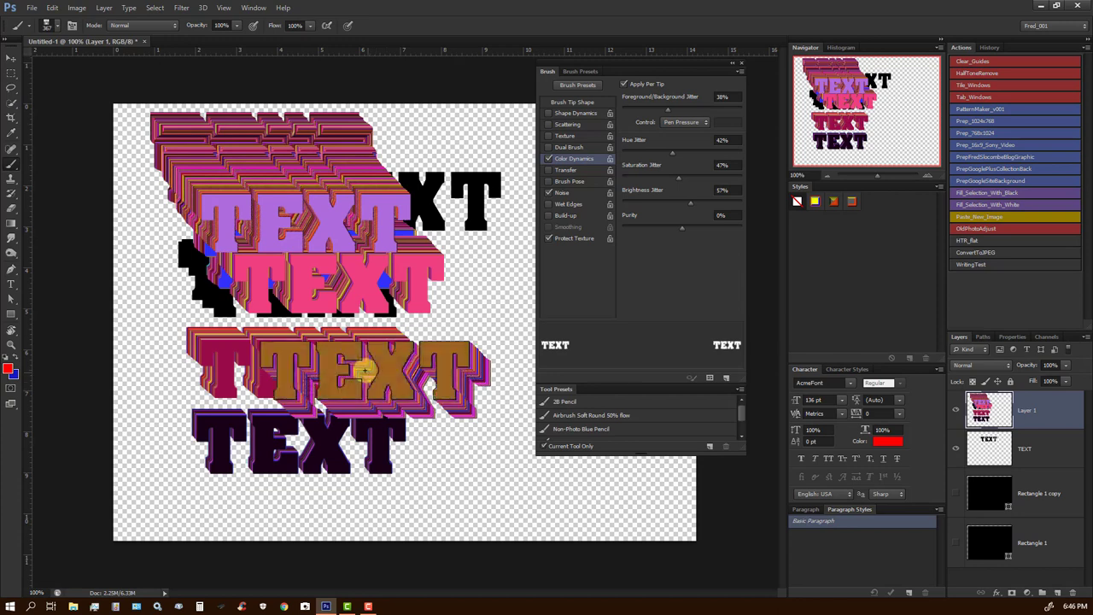
{"action": "left_click", "coordinate": [548, 204]}
{"action": "left_click_drag", "start_coordinate": [413, 300], "coordinate": [386, 288]}
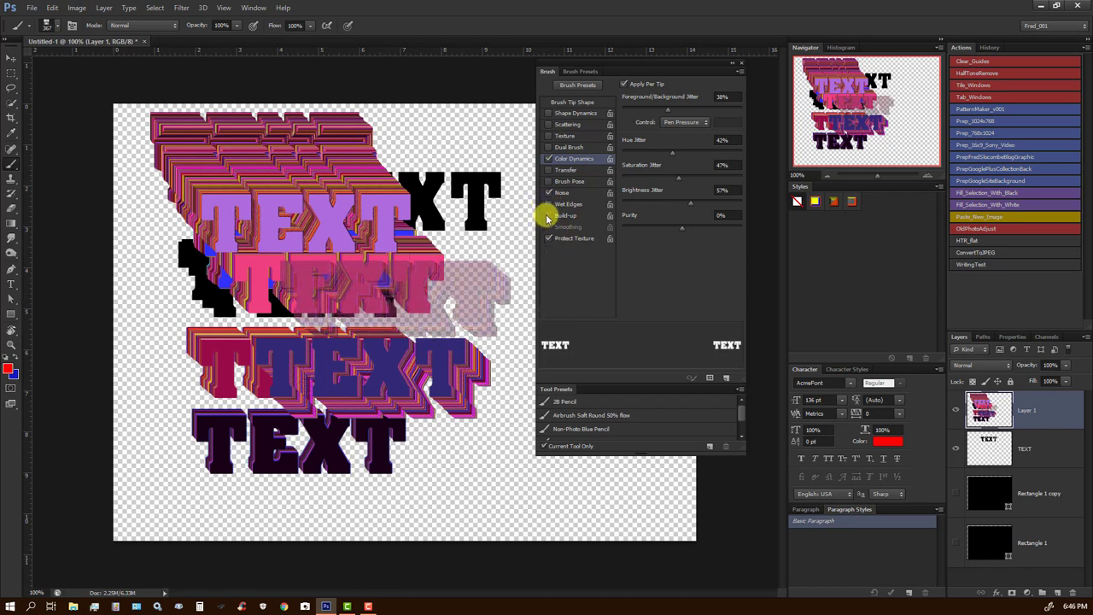
Step: Cover the canvas top to bottom with dense overlapping pink-purple TEXT stamps
{"action": "mouse_move", "coordinate": [464, 245]}
{"action": "left_mouse_down"}
{"action": "mouse_move", "coordinate": [390, 305]}
{"action": "mouse_move", "coordinate": [395, 317]}
{"action": "mouse_move", "coordinate": [380, 295]}
{"action": "mouse_move", "coordinate": [339, 307]}
{"action": "mouse_move", "coordinate": [366, 334]}
{"action": "left_mouse_up"}
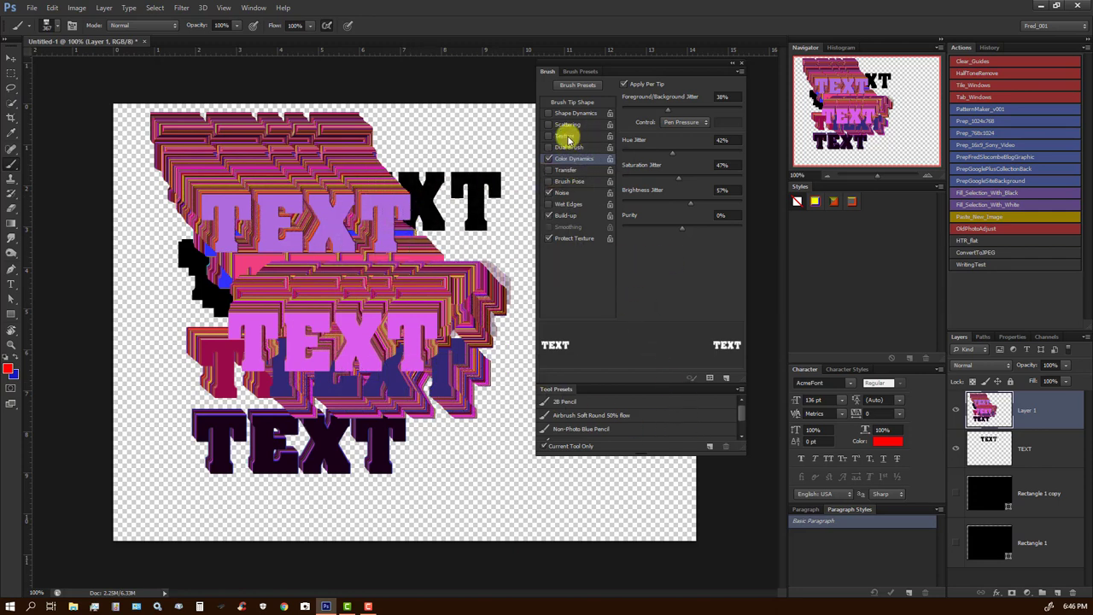
{"action": "mouse_move", "coordinate": [491, 147]}
{"action": "left_mouse_down"}
{"action": "mouse_move", "coordinate": [385, 151]}
{"action": "mouse_move", "coordinate": [389, 175]}
{"action": "mouse_move", "coordinate": [358, 185]}
{"action": "mouse_move", "coordinate": [364, 201]}
{"action": "mouse_move", "coordinate": [300, 246]}
{"action": "left_mouse_up"}
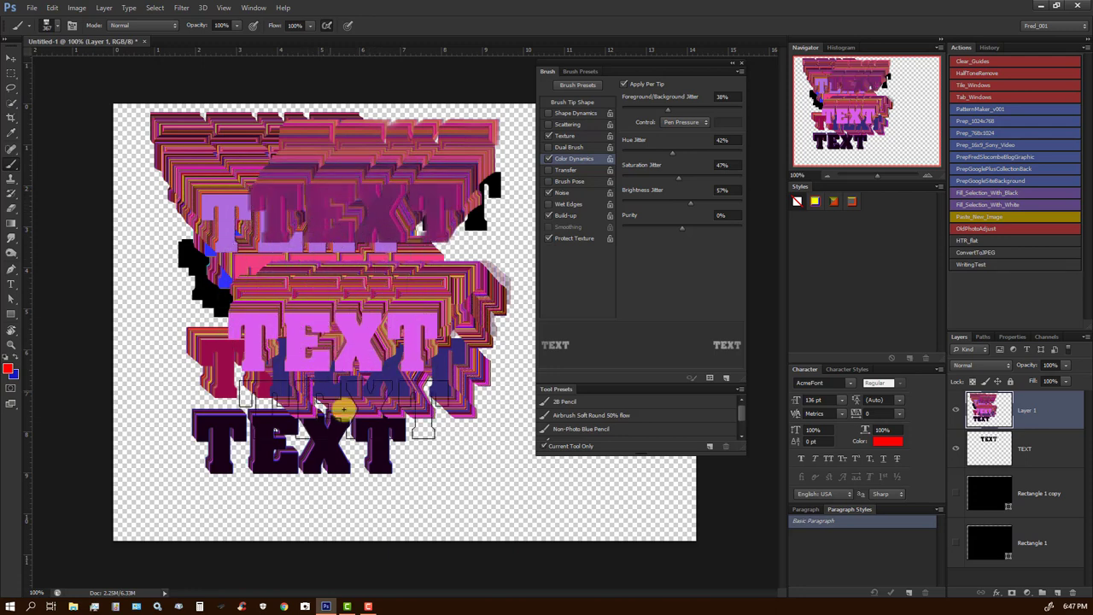
{"action": "mouse_move", "coordinate": [343, 409]}
{"action": "left_mouse_down"}
{"action": "mouse_move", "coordinate": [373, 476]}
{"action": "mouse_move", "coordinate": [300, 444]}
{"action": "mouse_move", "coordinate": [293, 420]}
{"action": "mouse_move", "coordinate": [316, 401]}
{"action": "left_mouse_up"}
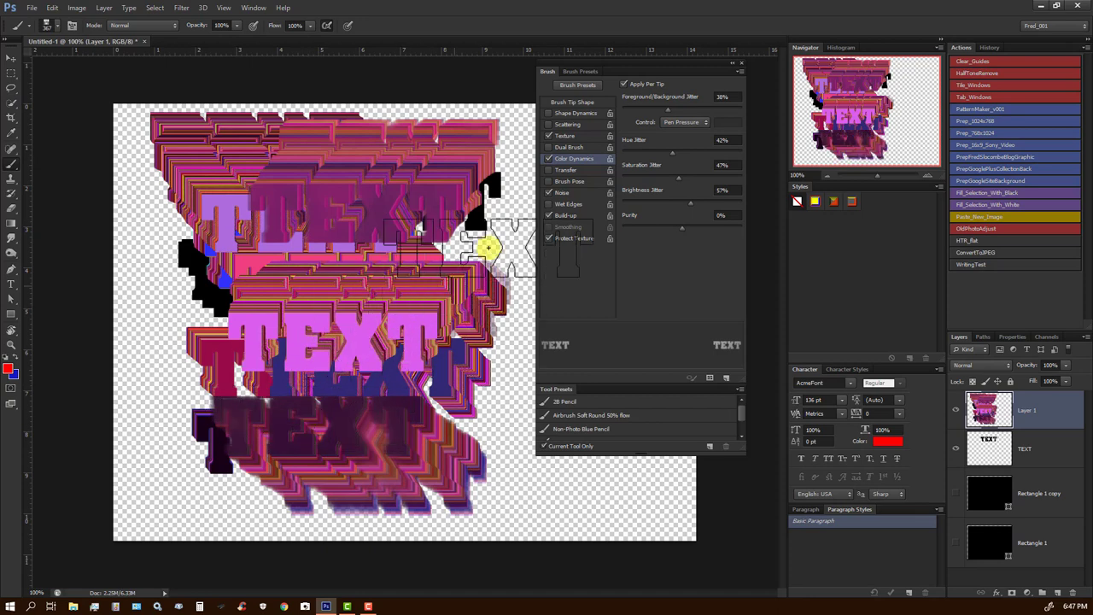
{"action": "mouse_move", "coordinate": [288, 244]}
{"action": "left_mouse_down"}
{"action": "mouse_move", "coordinate": [276, 153]}
{"action": "mouse_move", "coordinate": [361, 319]}
{"action": "mouse_move", "coordinate": [341, 477]}
{"action": "left_mouse_up"}
{"action": "left_click", "coordinate": [341, 476]}
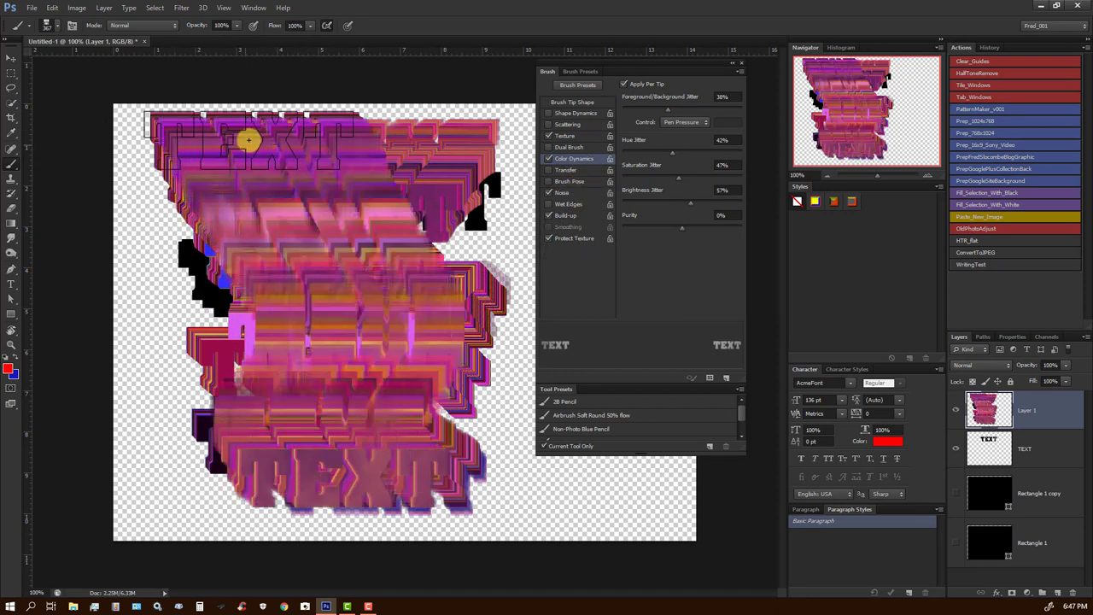
{"action": "left_click_drag", "start_coordinate": [247, 139], "coordinate": [370, 285]}
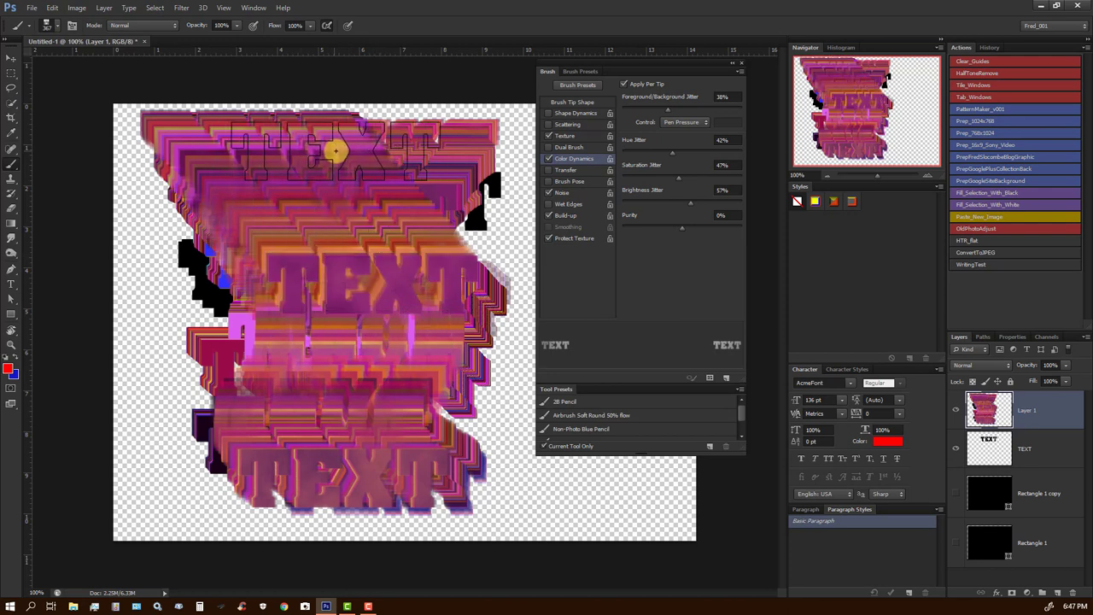
{"action": "mouse_move", "coordinate": [335, 150]}
{"action": "left_mouse_down"}
{"action": "mouse_move", "coordinate": [287, 183]}
{"action": "mouse_move", "coordinate": [334, 227]}
{"action": "mouse_move", "coordinate": [275, 232]}
{"action": "mouse_move", "coordinate": [364, 290]}
{"action": "mouse_move", "coordinate": [320, 259]}
{"action": "left_mouse_up"}
{"action": "left_click_drag", "start_coordinate": [289, 205], "coordinate": [354, 279]}
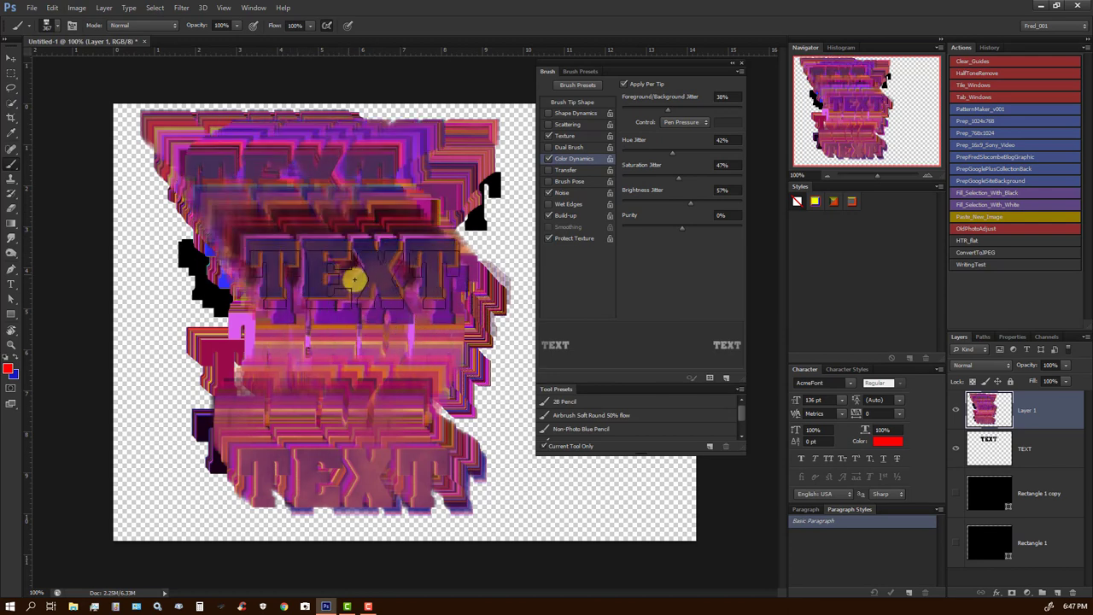
{"action": "mouse_move", "coordinate": [274, 186]}
{"action": "left_mouse_down"}
{"action": "mouse_move", "coordinate": [325, 251]}
{"action": "mouse_move", "coordinate": [312, 236]}
{"action": "mouse_move", "coordinate": [348, 267]}
{"action": "mouse_move", "coordinate": [310, 217]}
{"action": "mouse_move", "coordinate": [383, 293]}
{"action": "mouse_move", "coordinate": [393, 284]}
{"action": "left_mouse_up"}
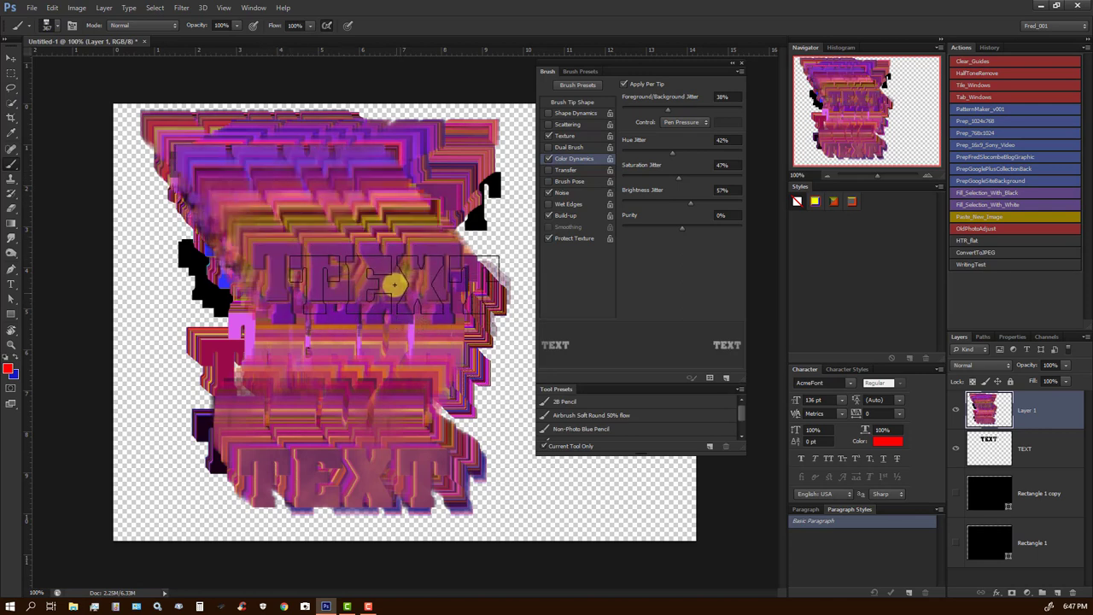